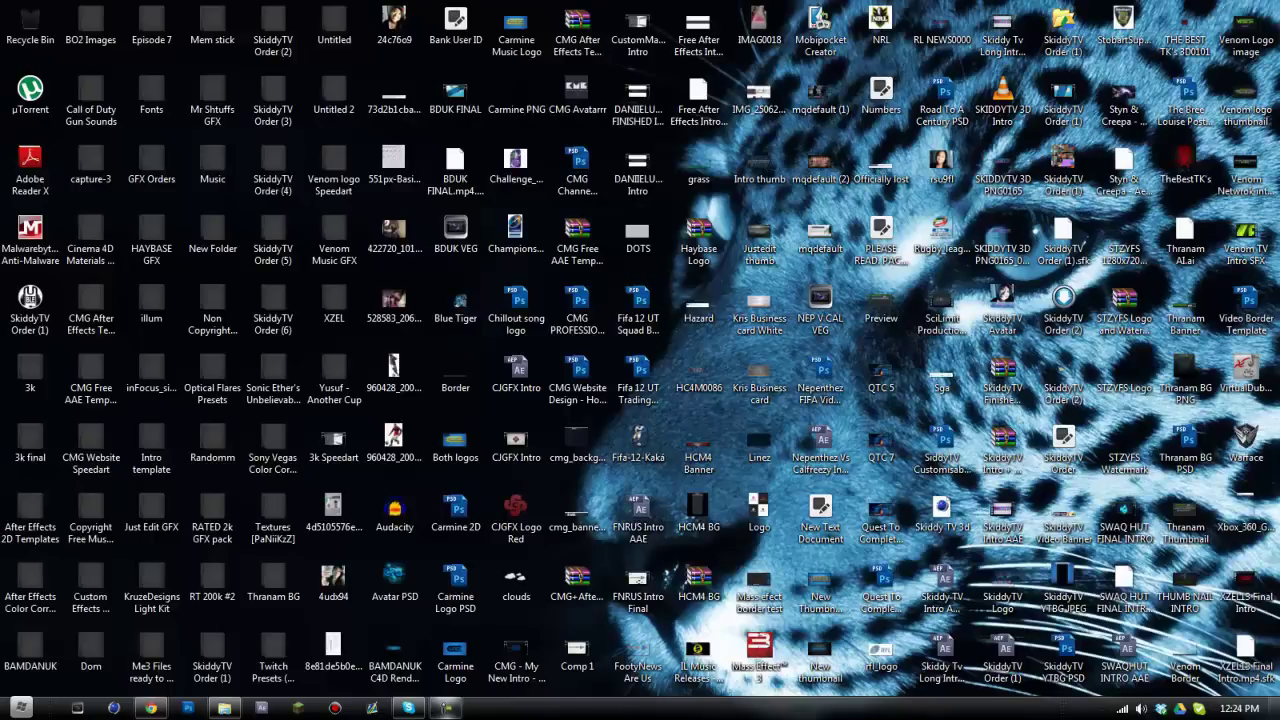
key("ctrl+a")
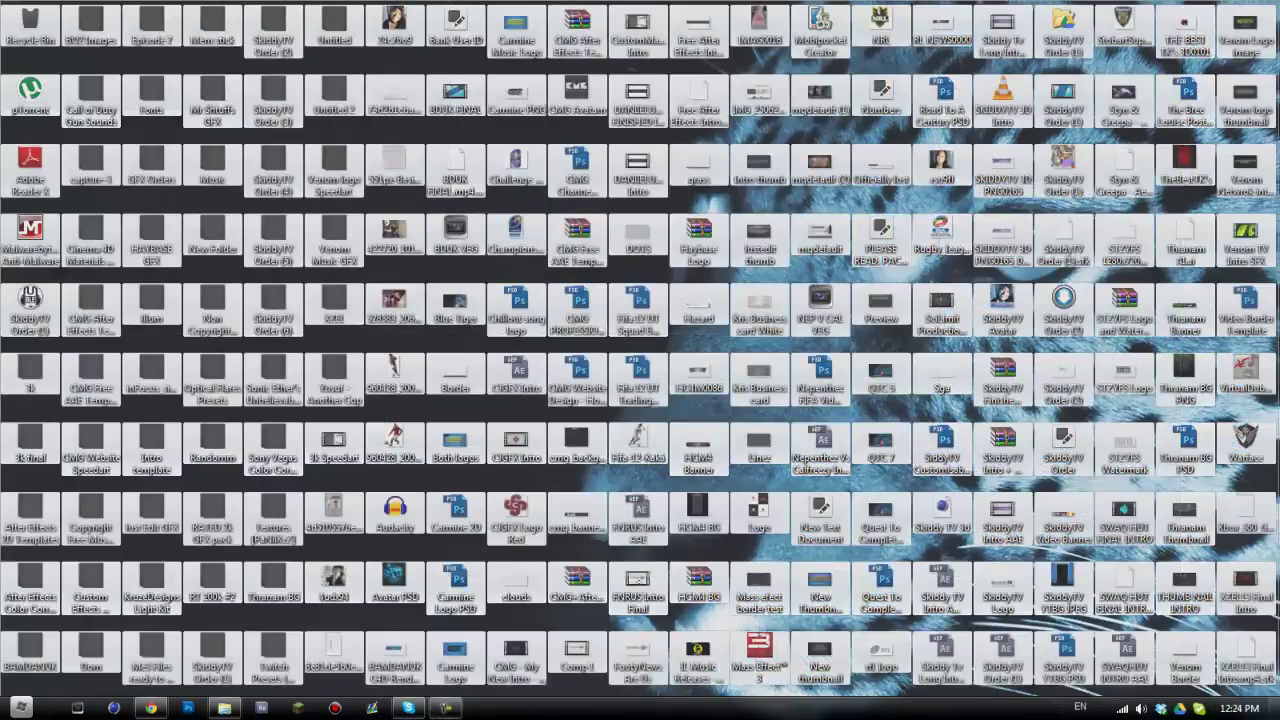
left_click_drag(3, 3, 1275, 560)
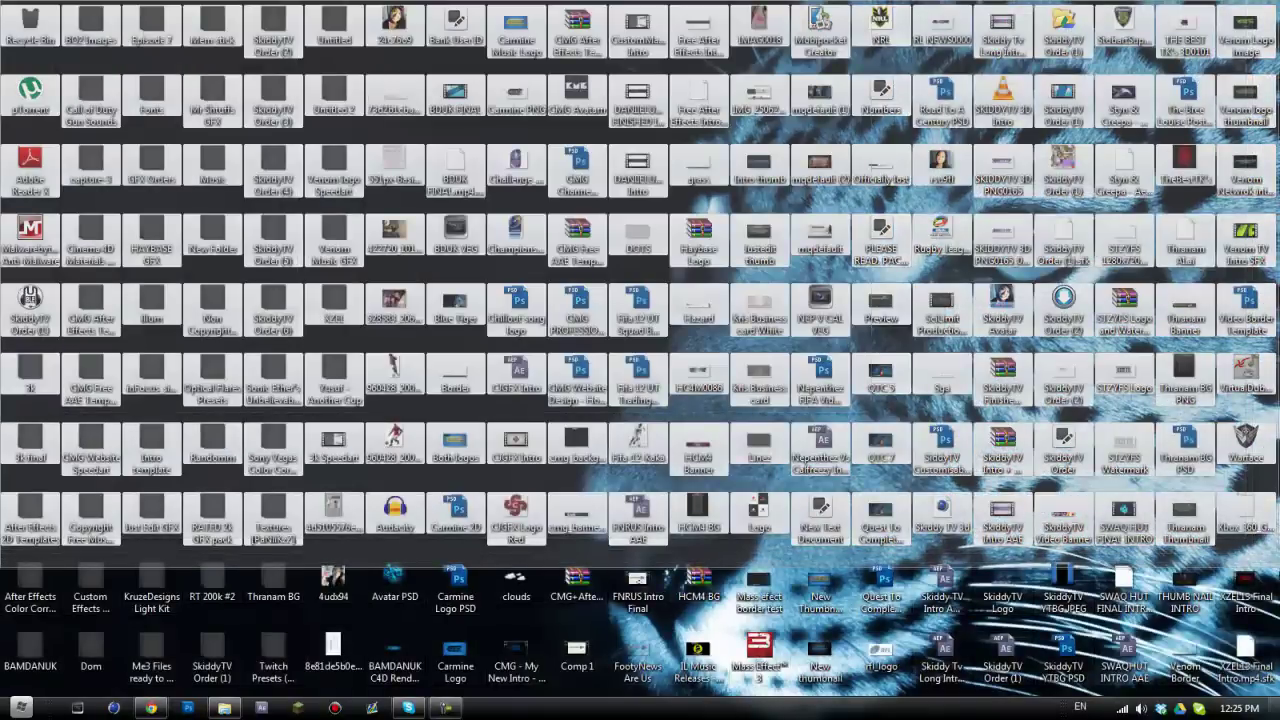
left_click(693, 341)
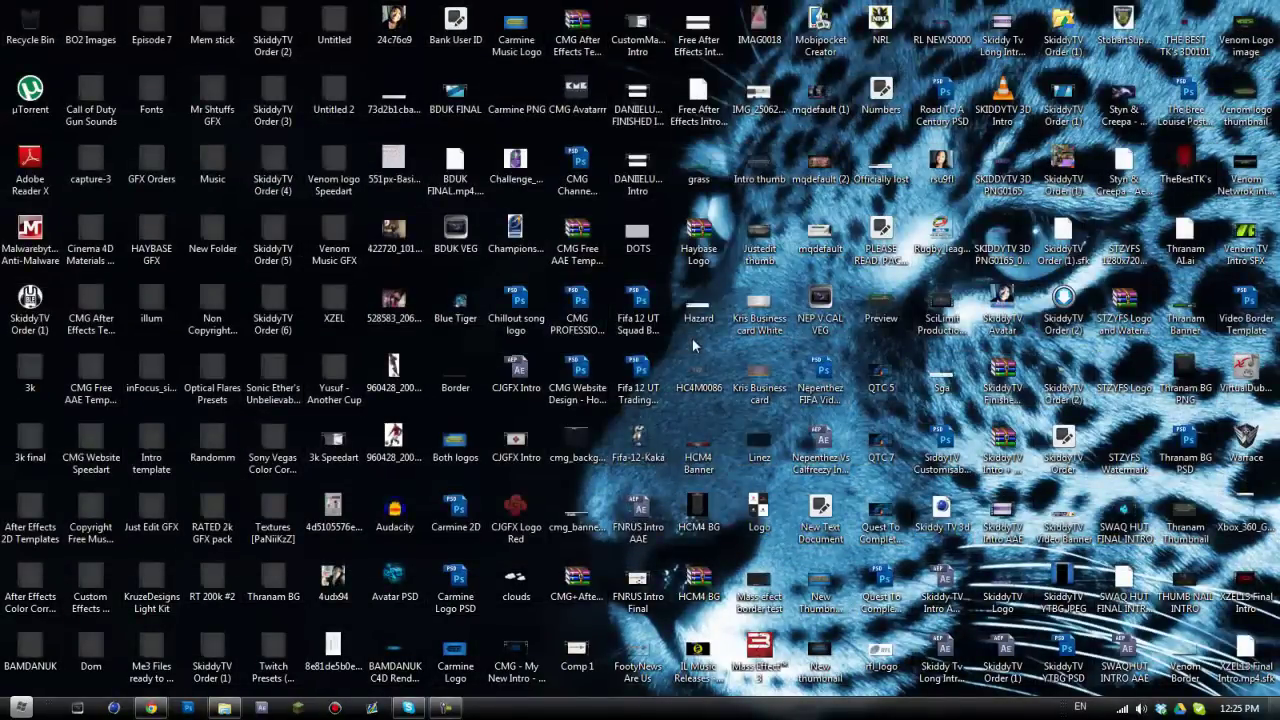
left_click(722, 303)
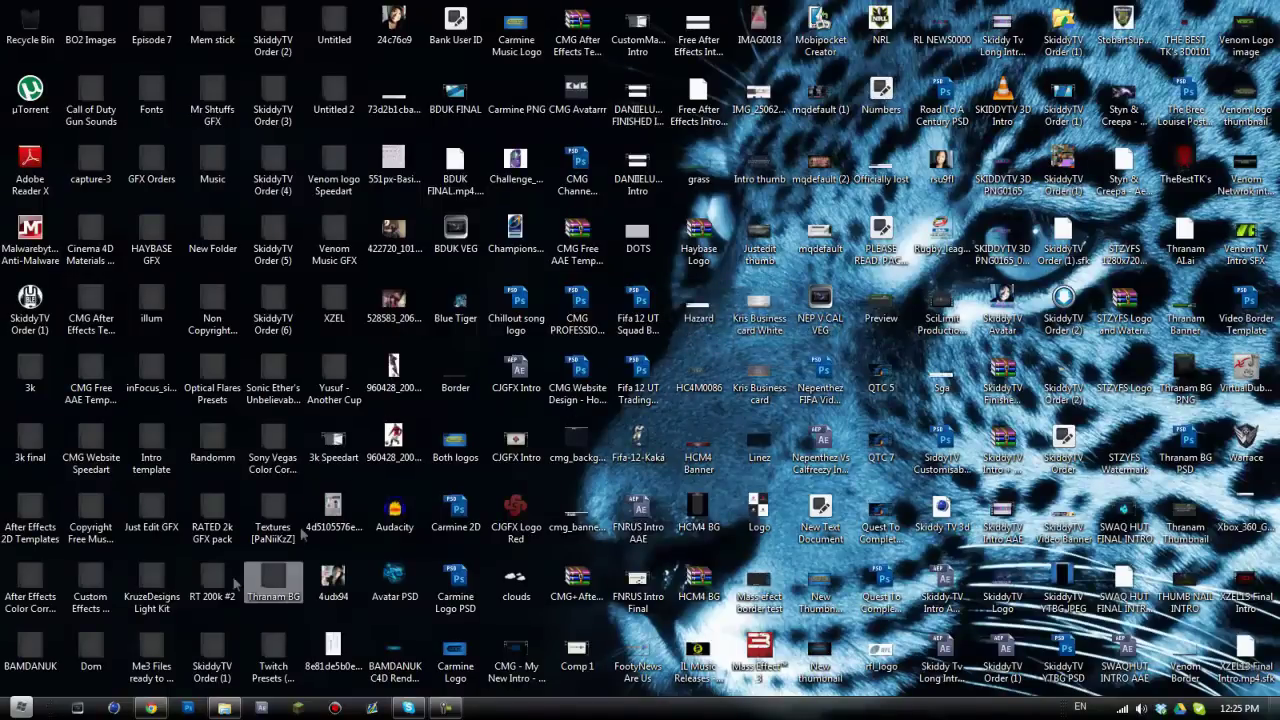
Switch to Chrome and download the free version of Fences from the Stardock product page
left_click(153, 710)
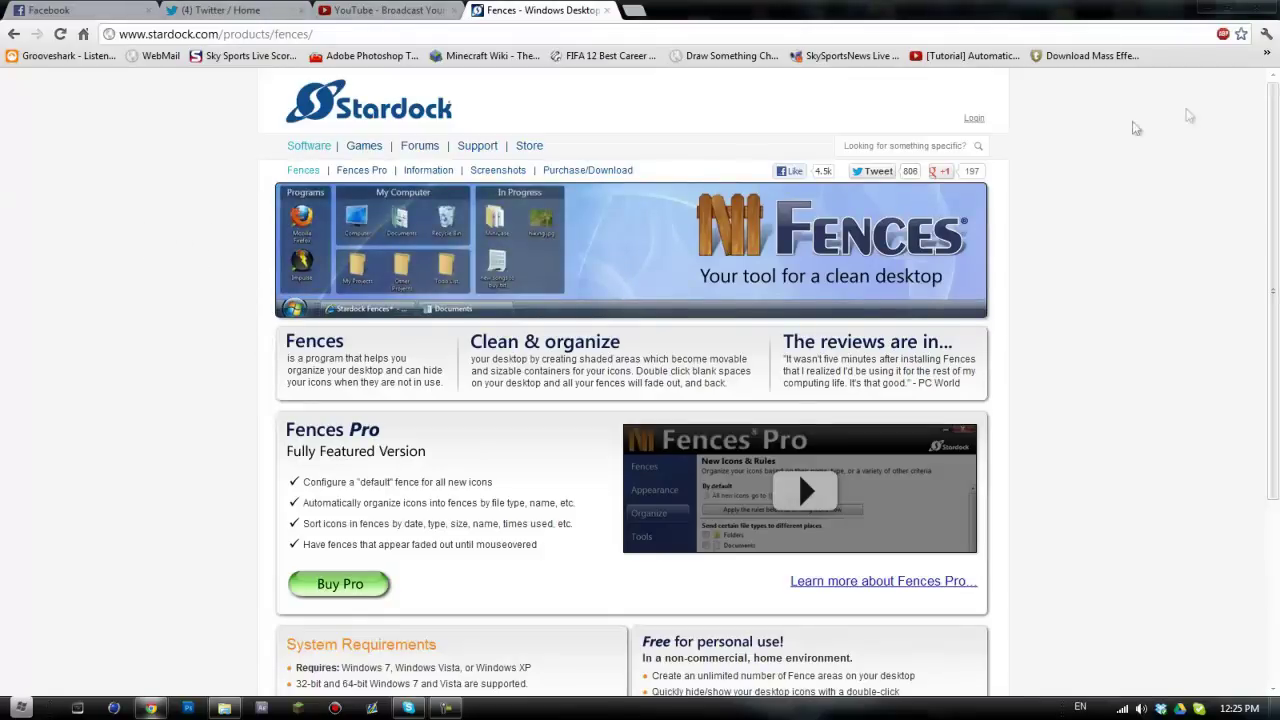
scroll(1251, 271, "down", 3)
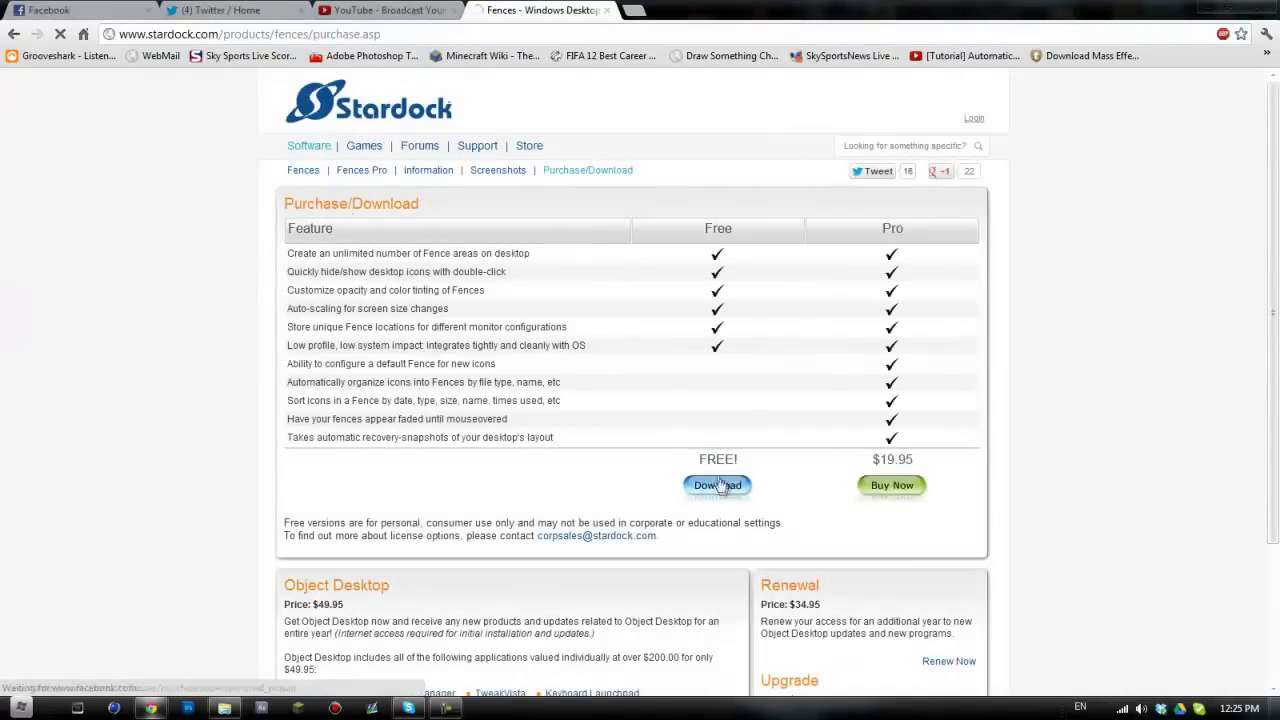
left_click(720, 486)
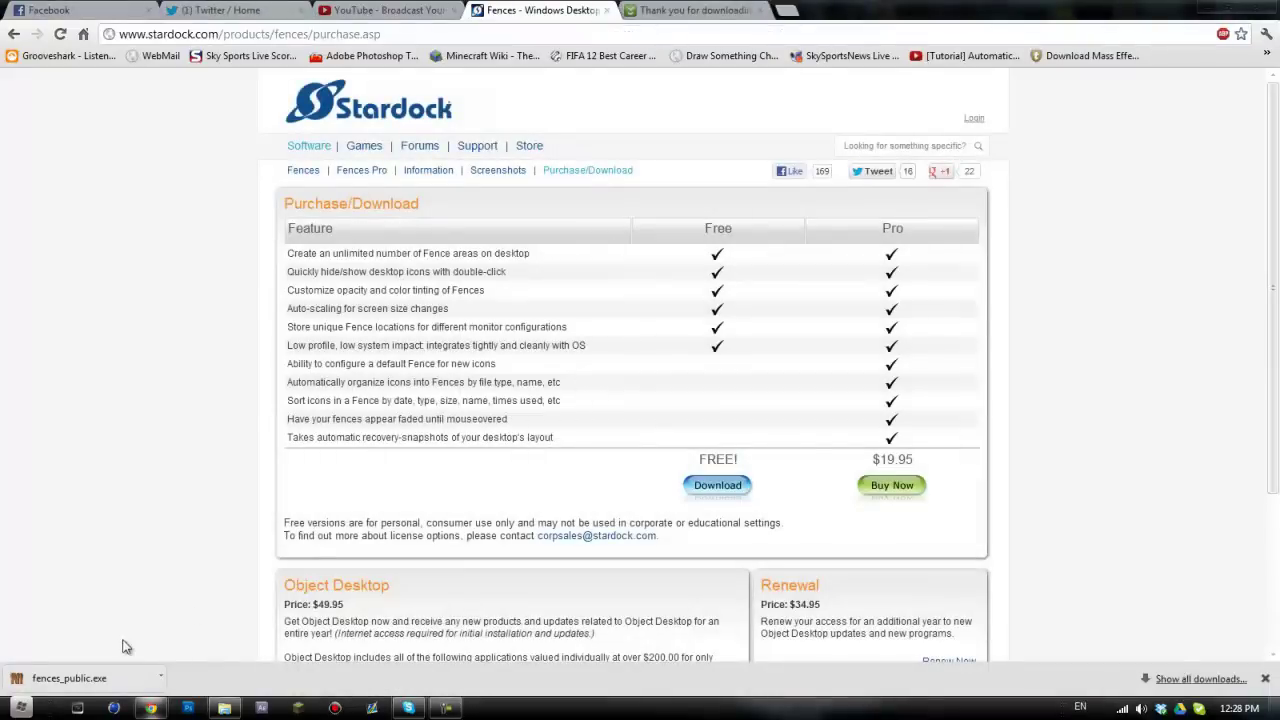
Run the downloaded fences_public.exe and bring its setup wizard up over the cleared desktop
left_click(57, 680)
left_click(72, 686)
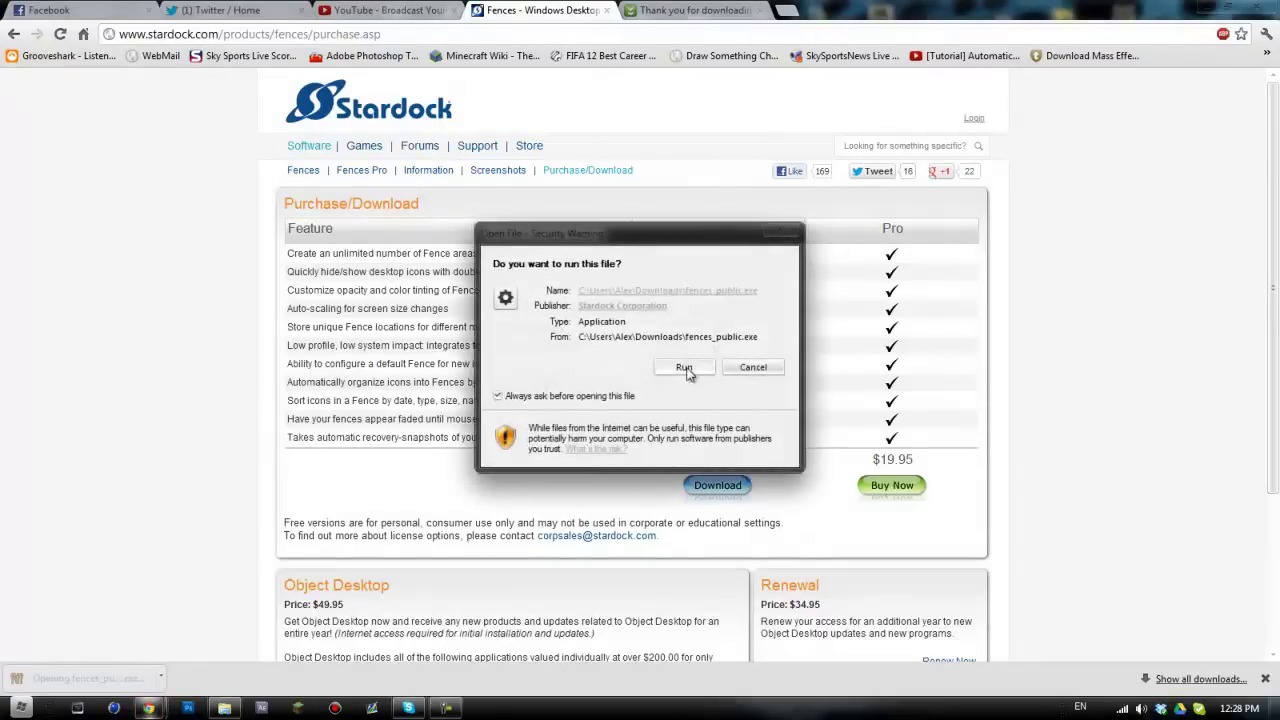
left_click(684, 368)
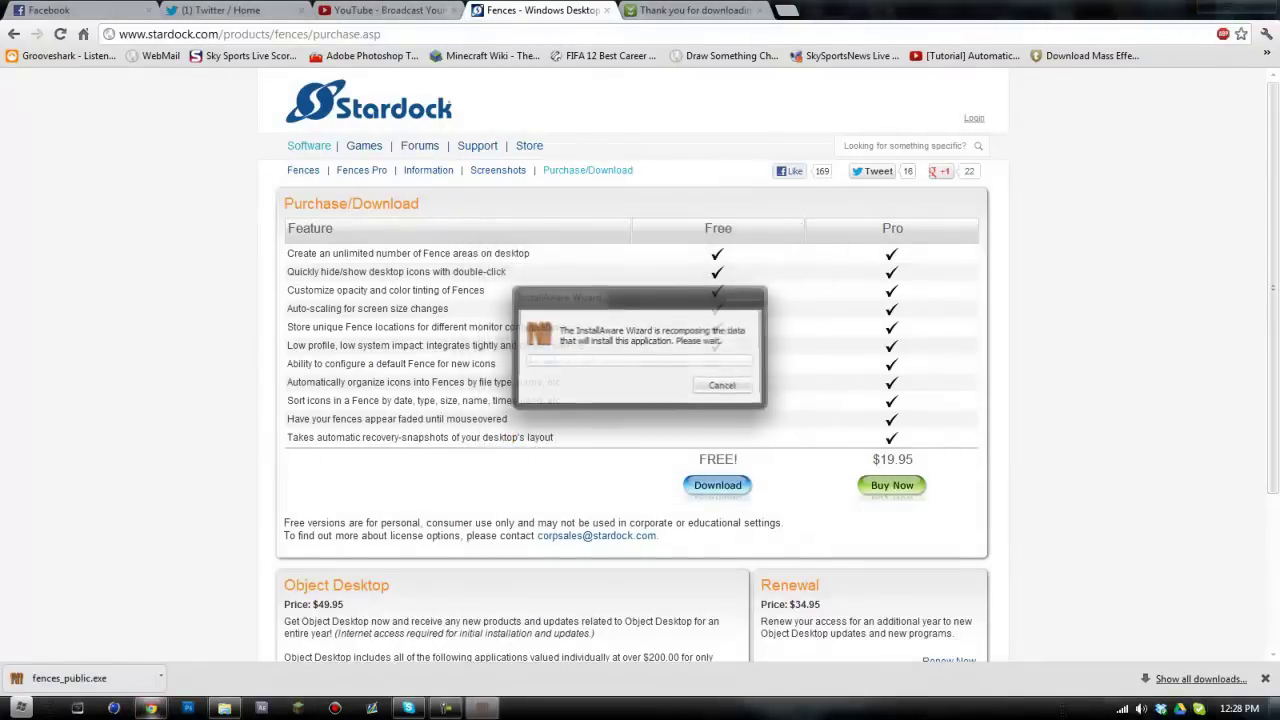
key("super+d")
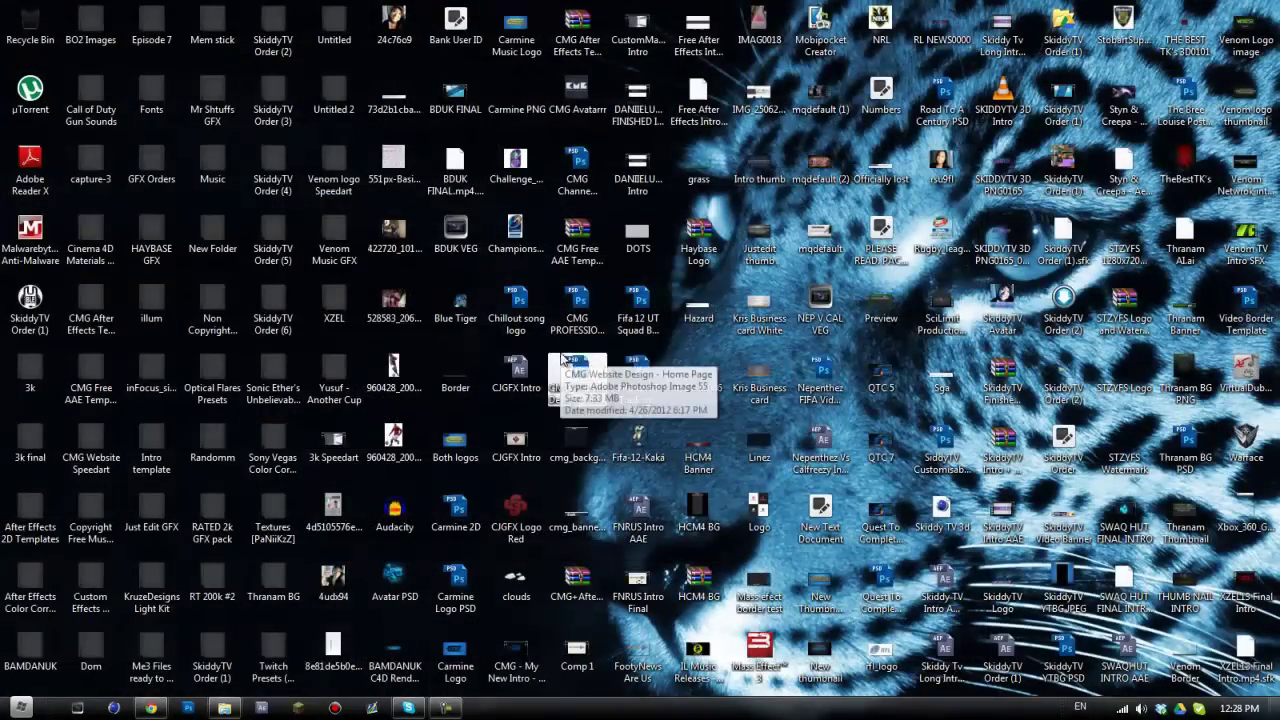
left_click(484, 708)
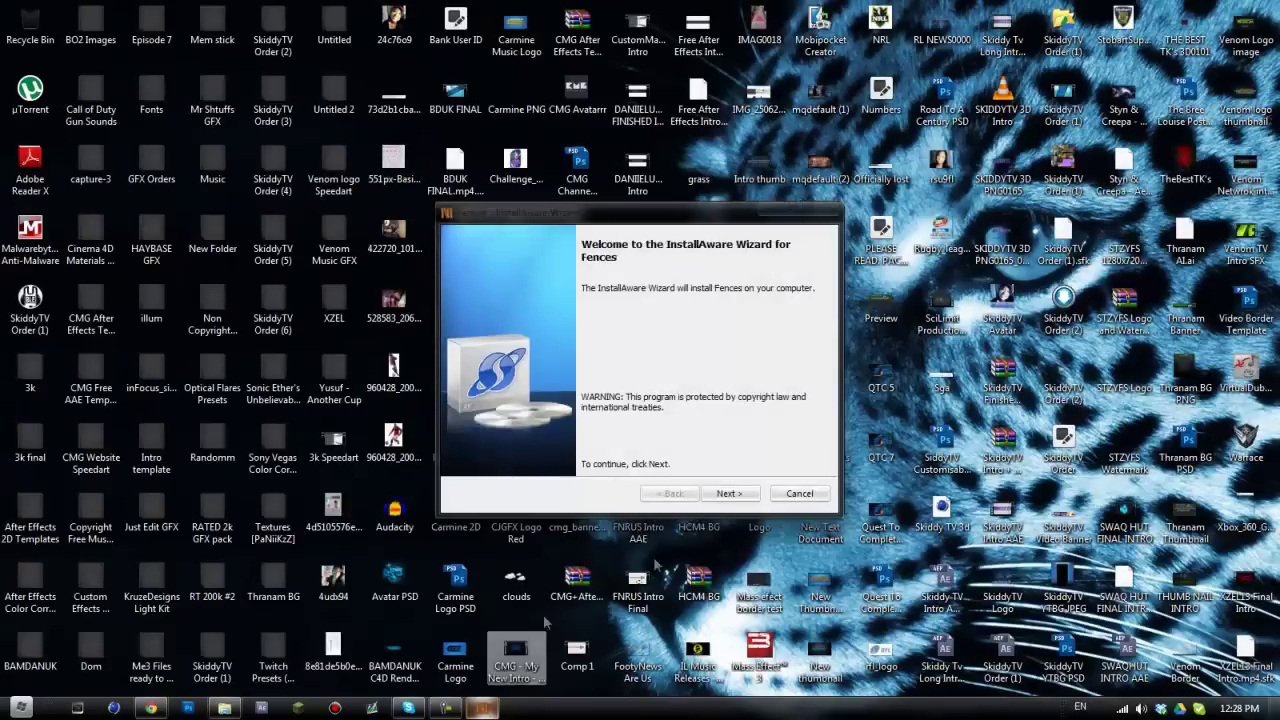
Install Fences with the setup wizard, accepting the license agreement and finishing the wizard
left_click(729, 493)
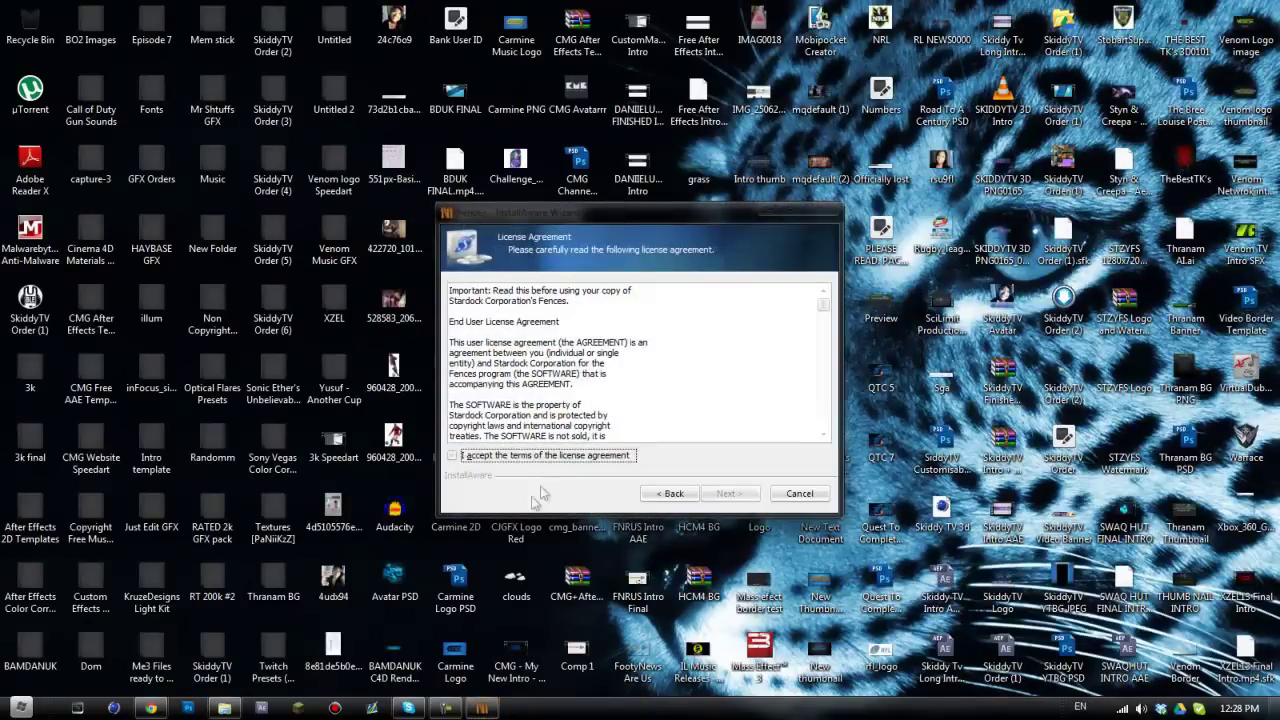
left_click(555, 460)
left_click(728, 496)
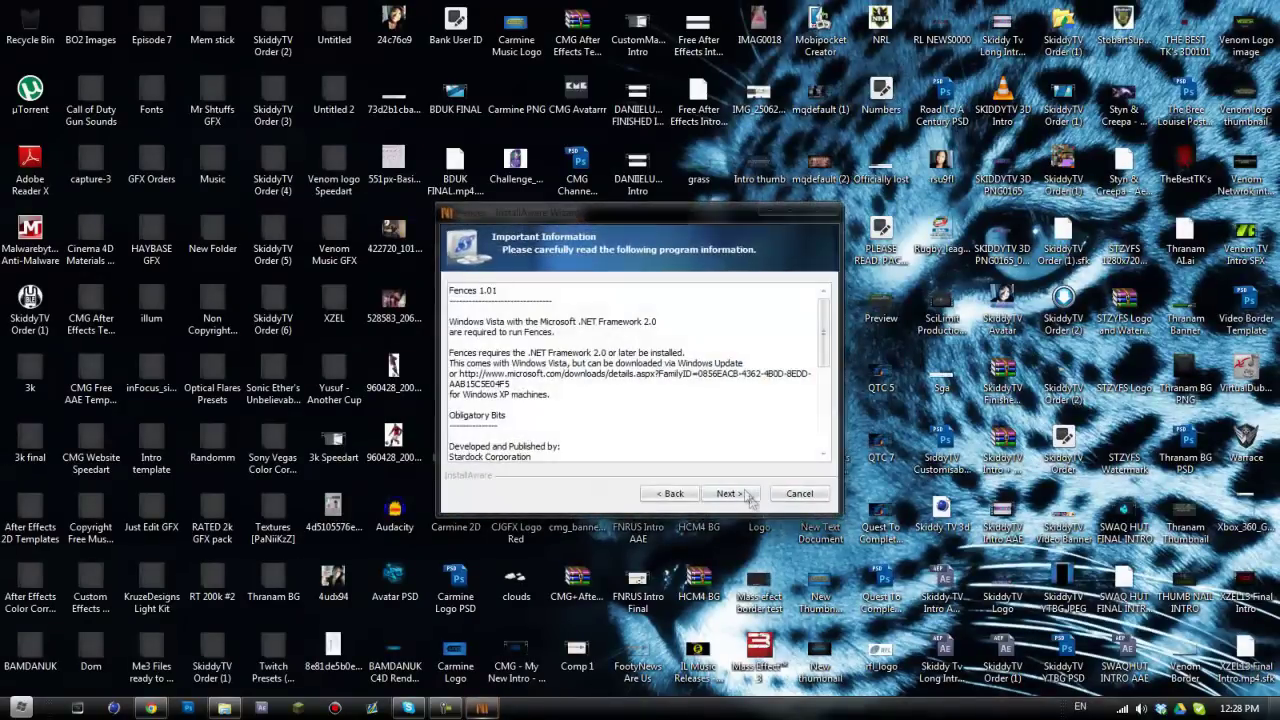
left_click(745, 494)
left_click(740, 496)
left_click(740, 495)
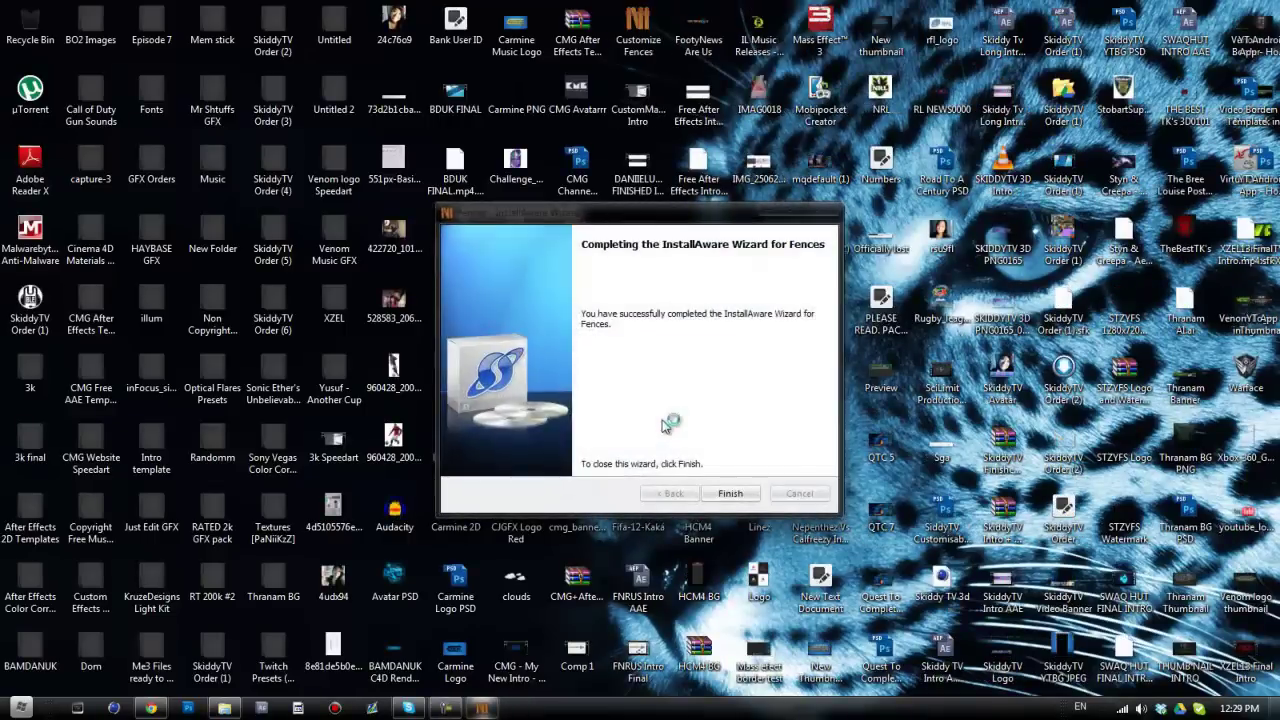
key("Return")
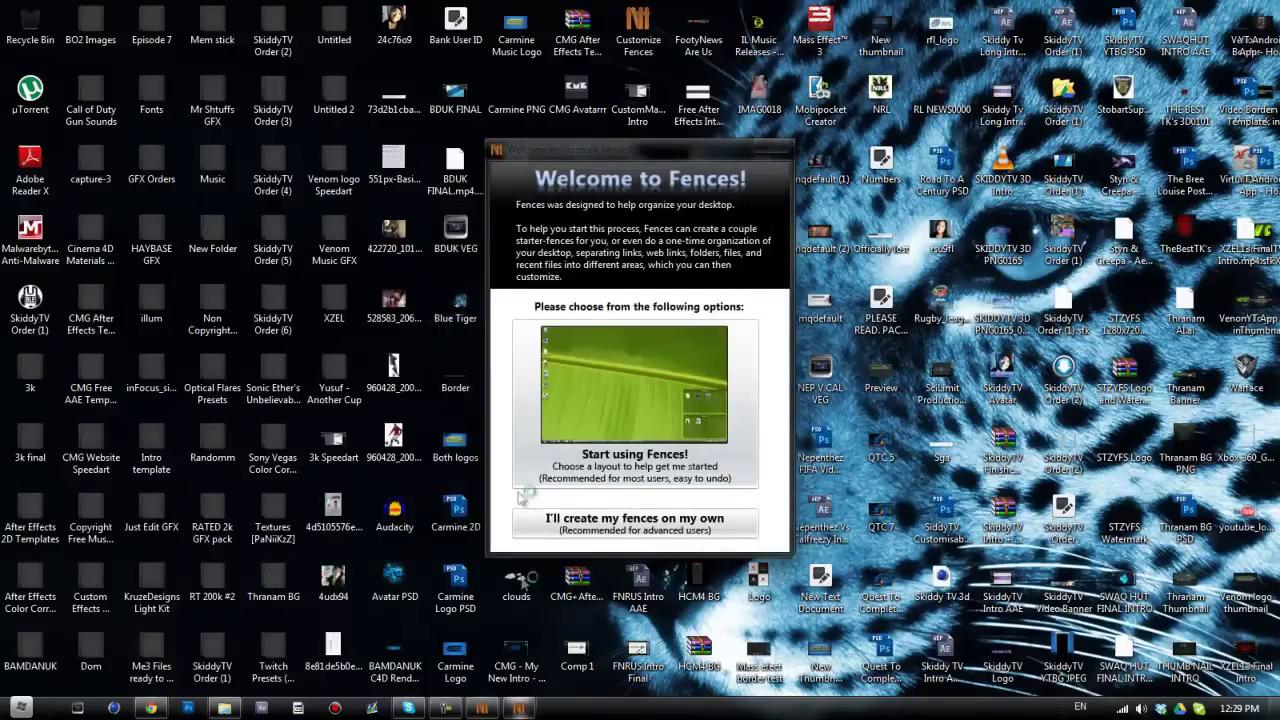
Start using Fences with a ready-made layout, picking the "Sort out my icons" option
left_click_drag(596, 146, 586, 108)
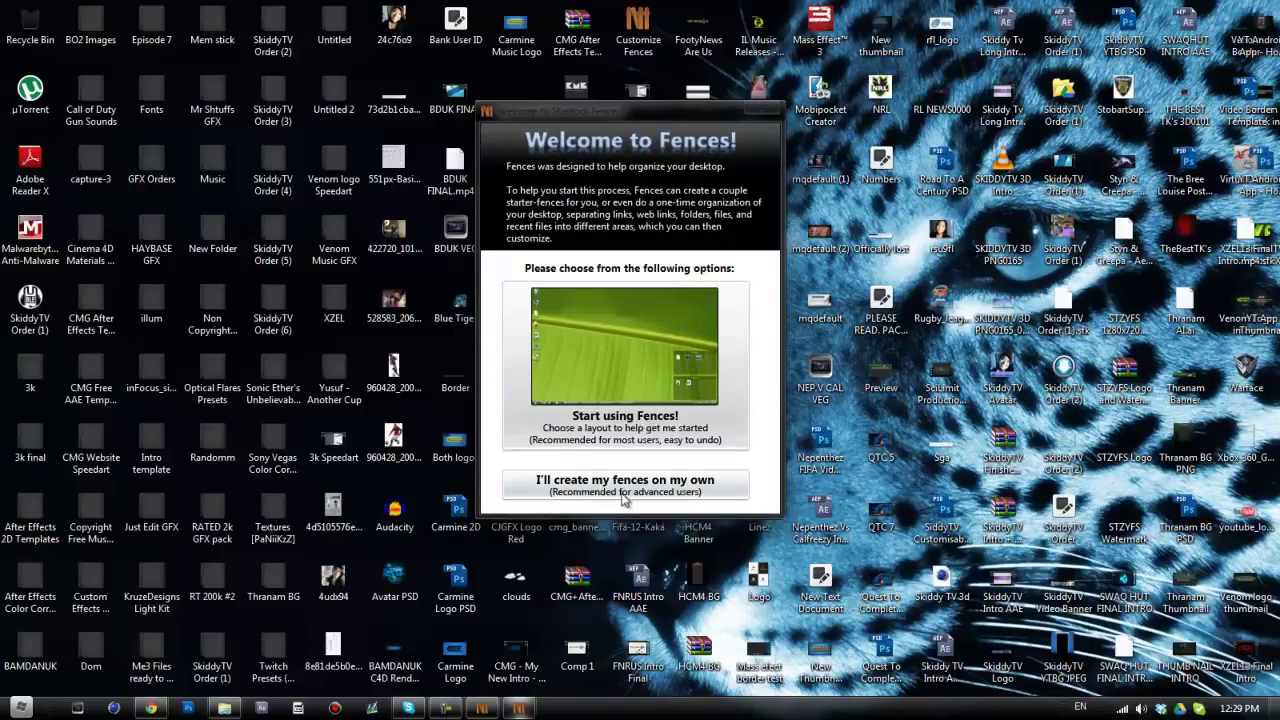
left_click(646, 312)
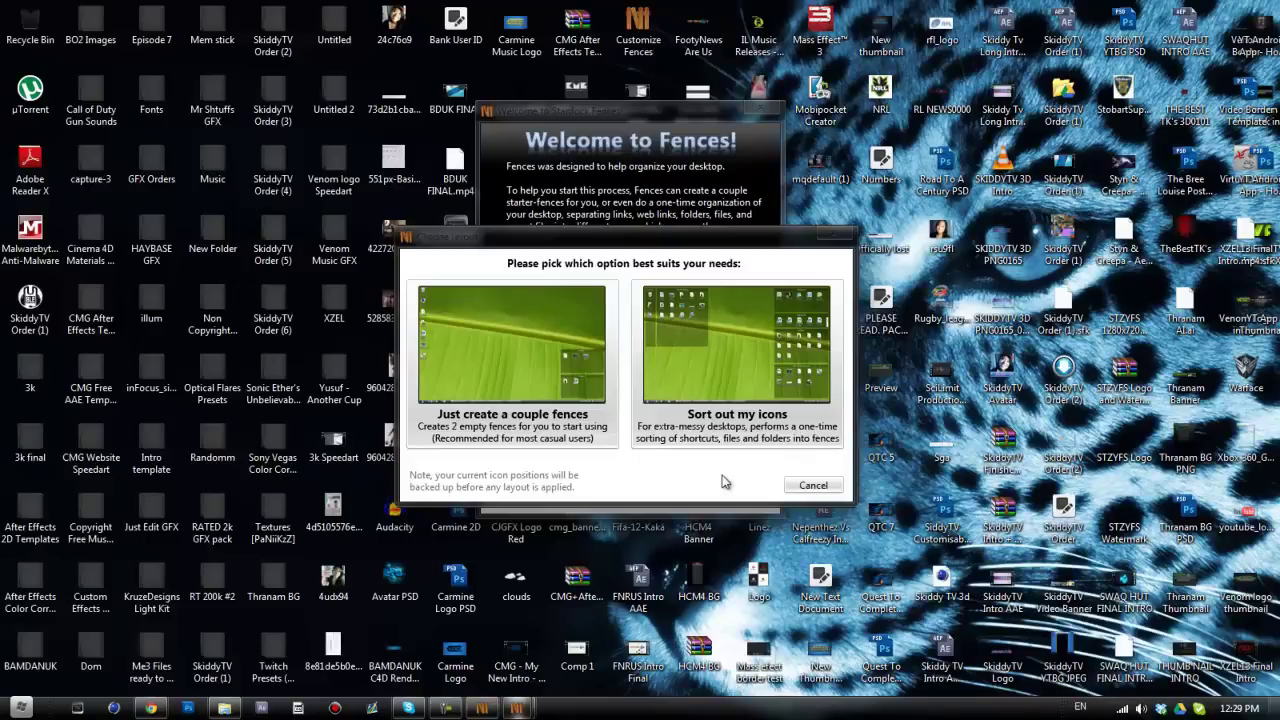
left_click(757, 371)
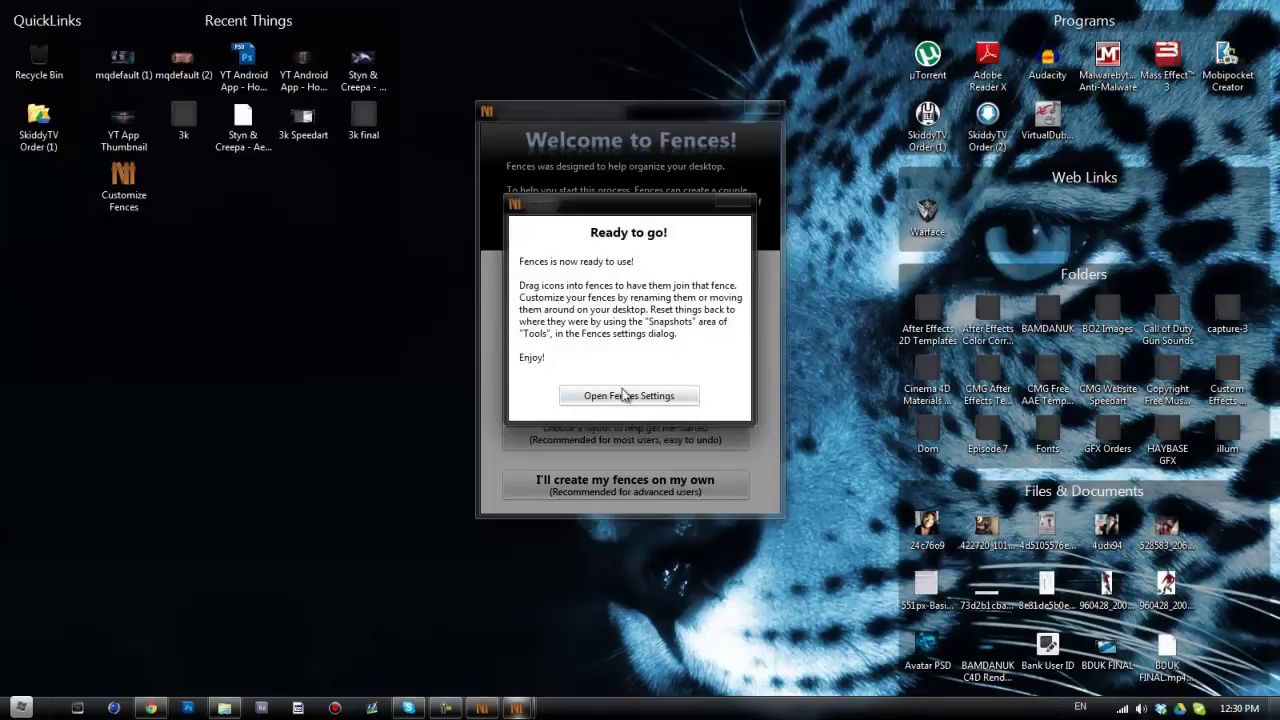
Open the Fences settings to view the available layouts, and try moving the Recent Things fence on the desktop
left_click(628, 396)
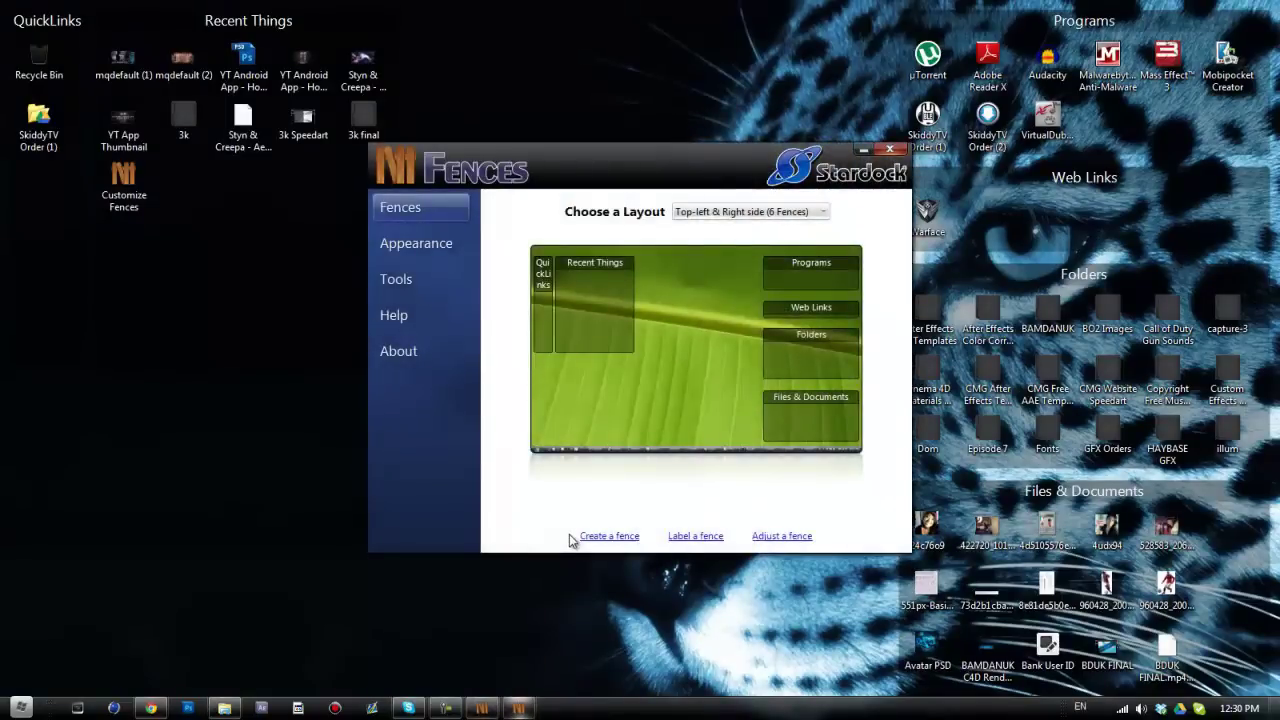
left_click_drag(587, 190, 476, 87)
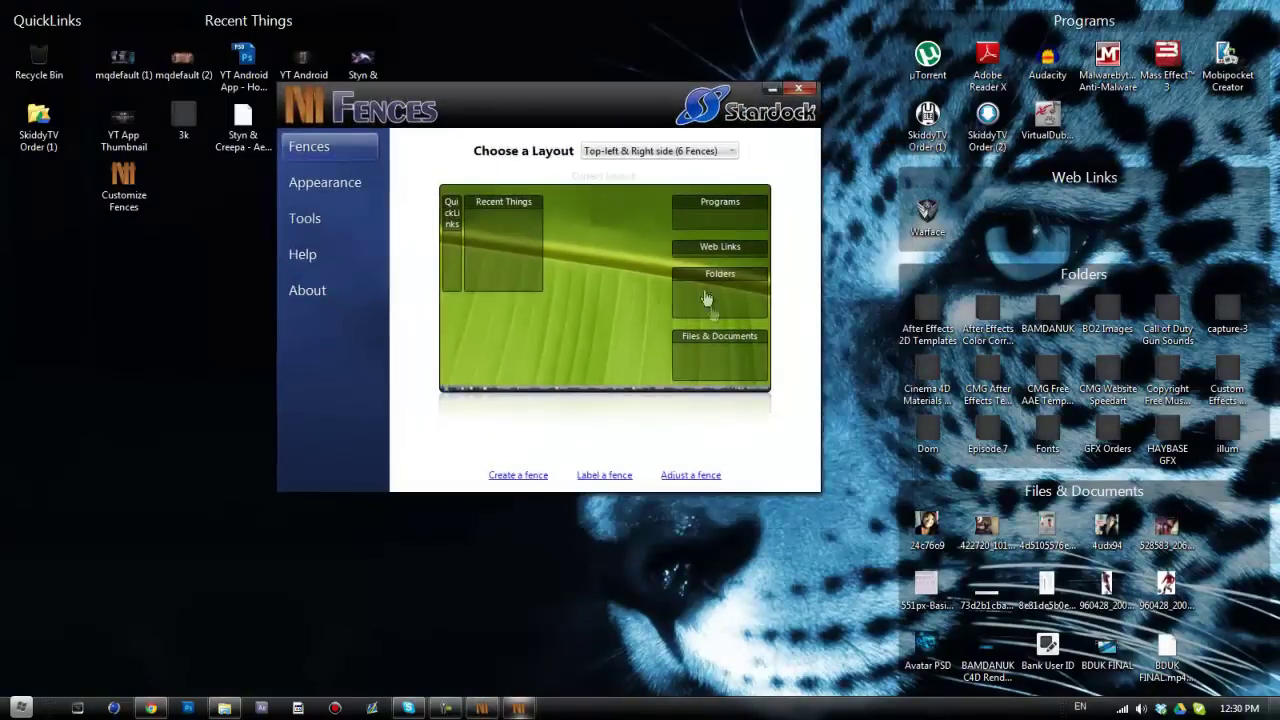
left_click(630, 153)
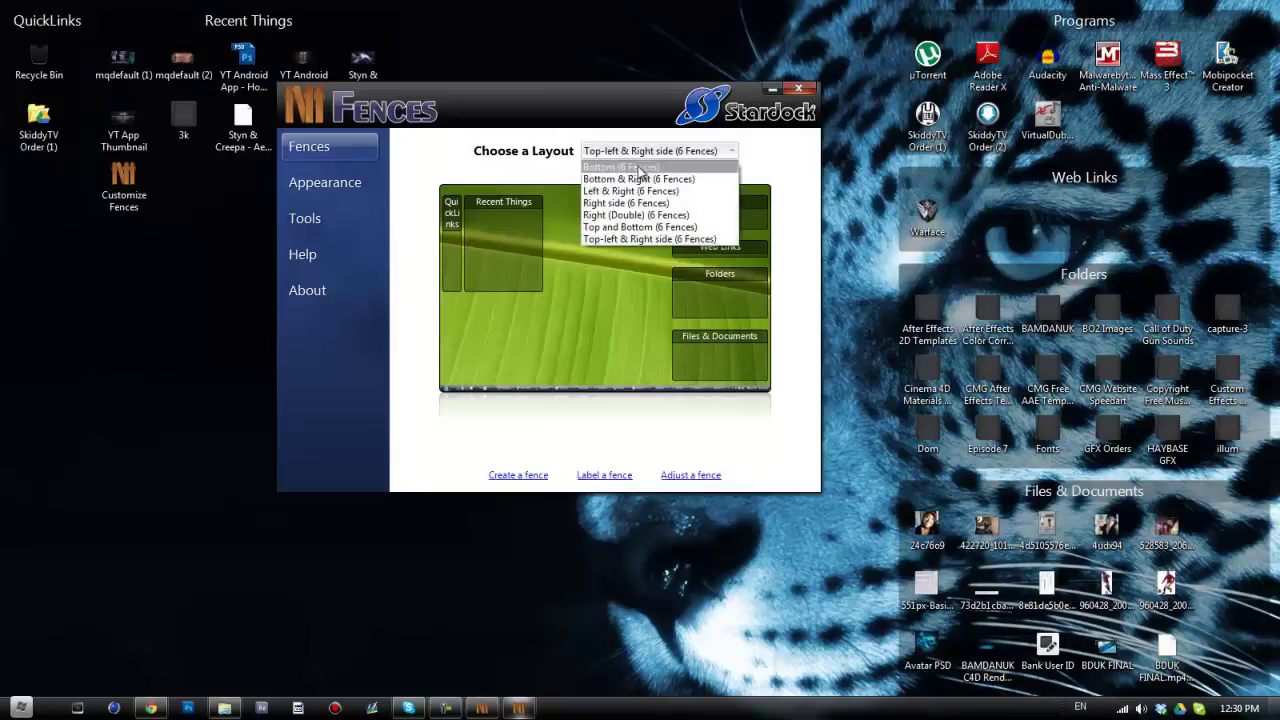
left_click_drag(592, 110, 703, 116)
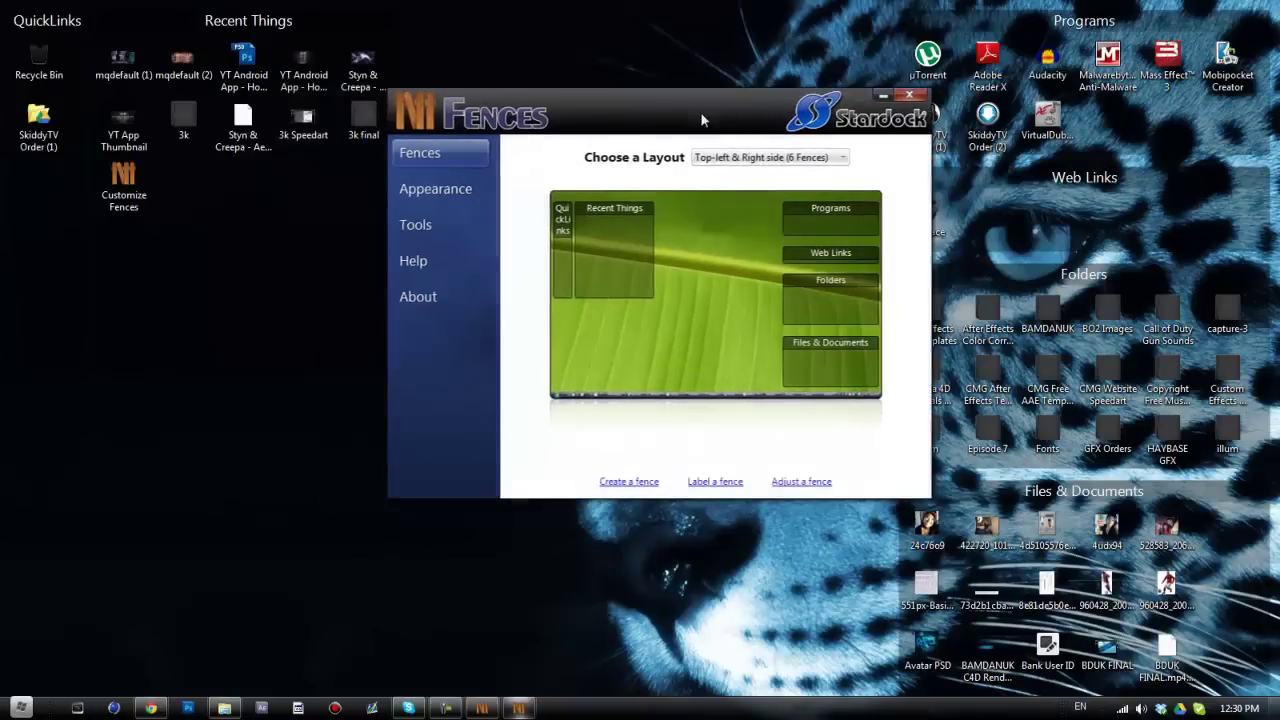
left_click_drag(151, 14, 228, 10)
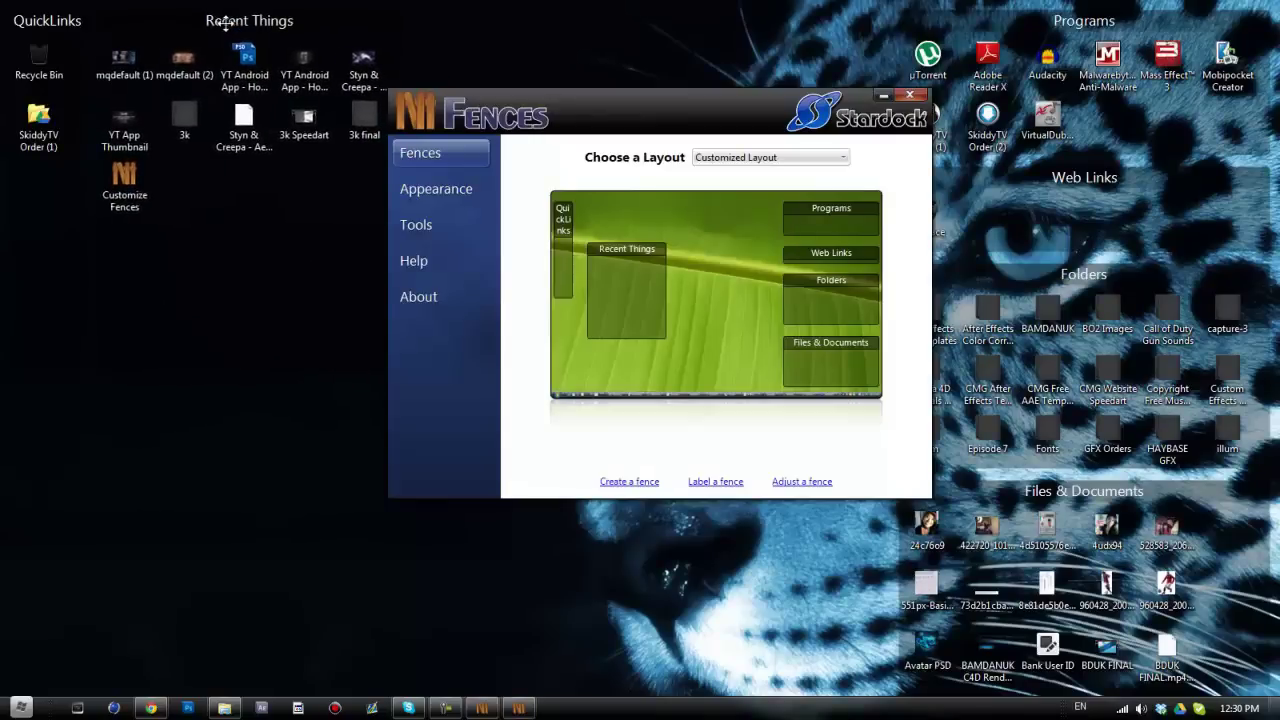
Try a fully dark and a red fence background, finishing with mid-range transparency and minimum color intensity
left_click(430, 190)
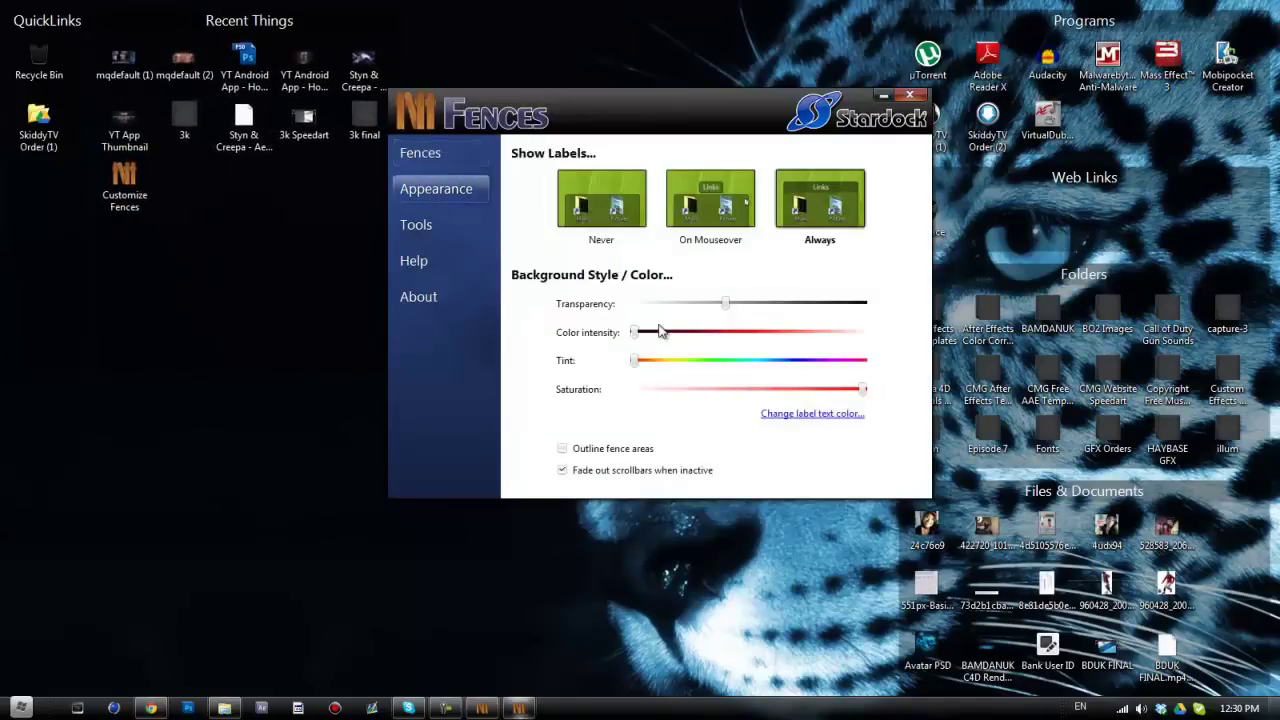
left_click(721, 305)
left_click_drag(728, 305, 876, 311)
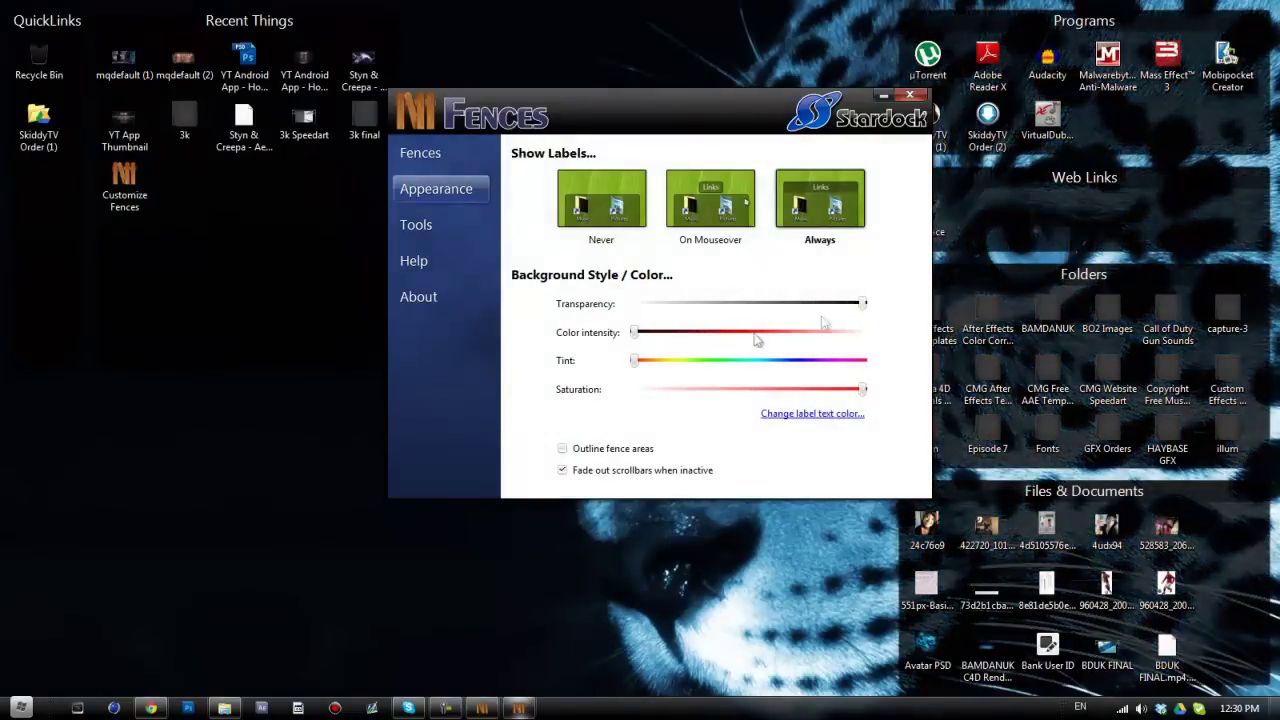
left_click_drag(662, 335, 779, 335)
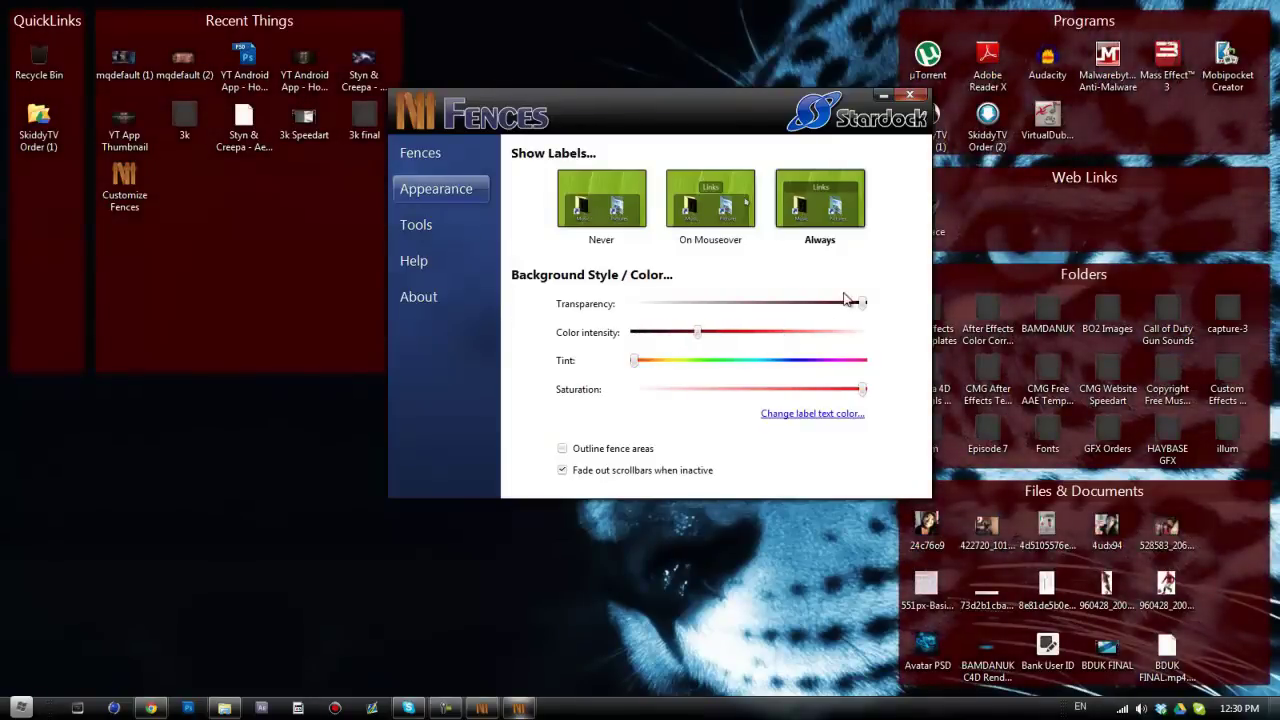
left_click_drag(697, 340, 615, 344)
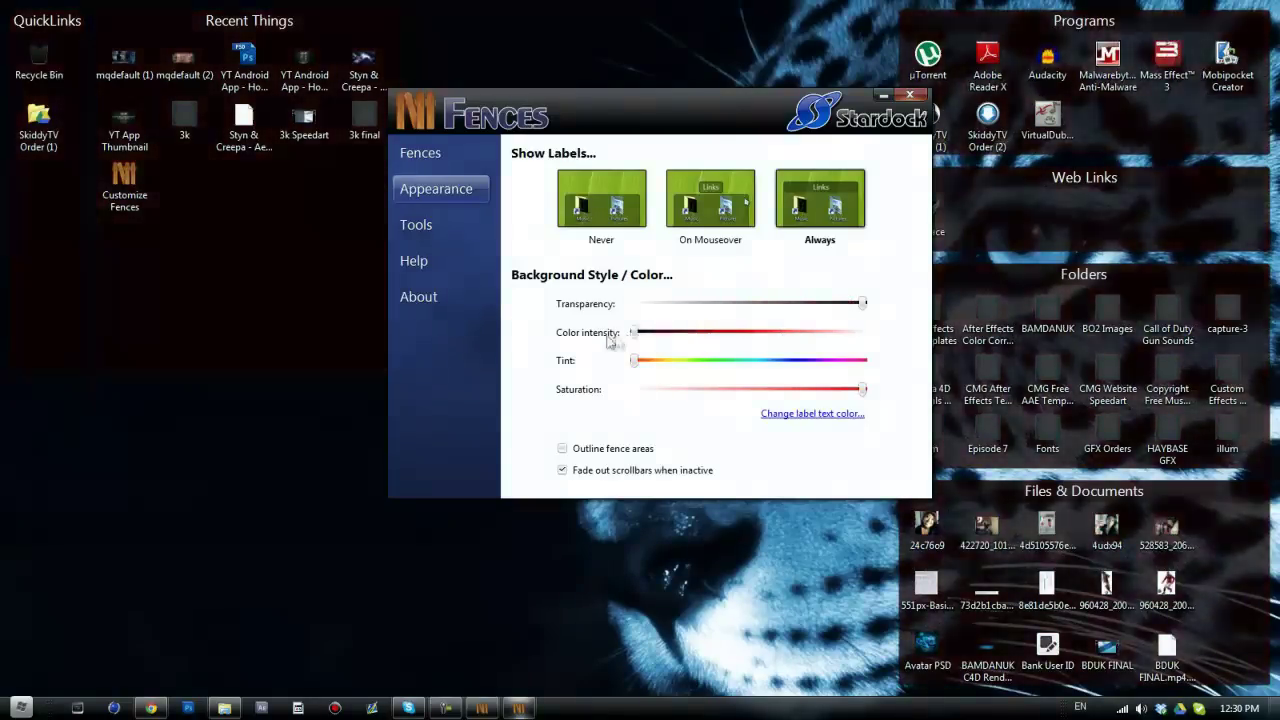
left_click_drag(864, 304, 753, 322)
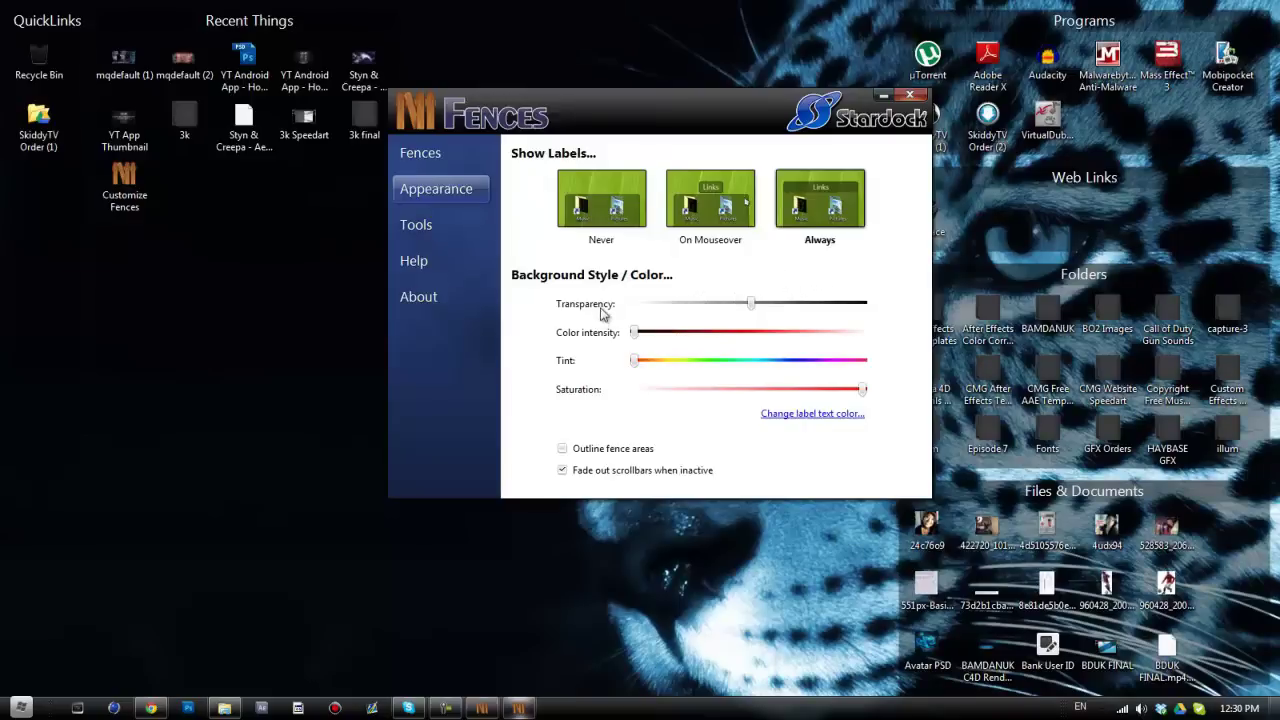
Keep the Quick-hide option for desktop icons enabled and close the Fences settings
left_click(413, 227)
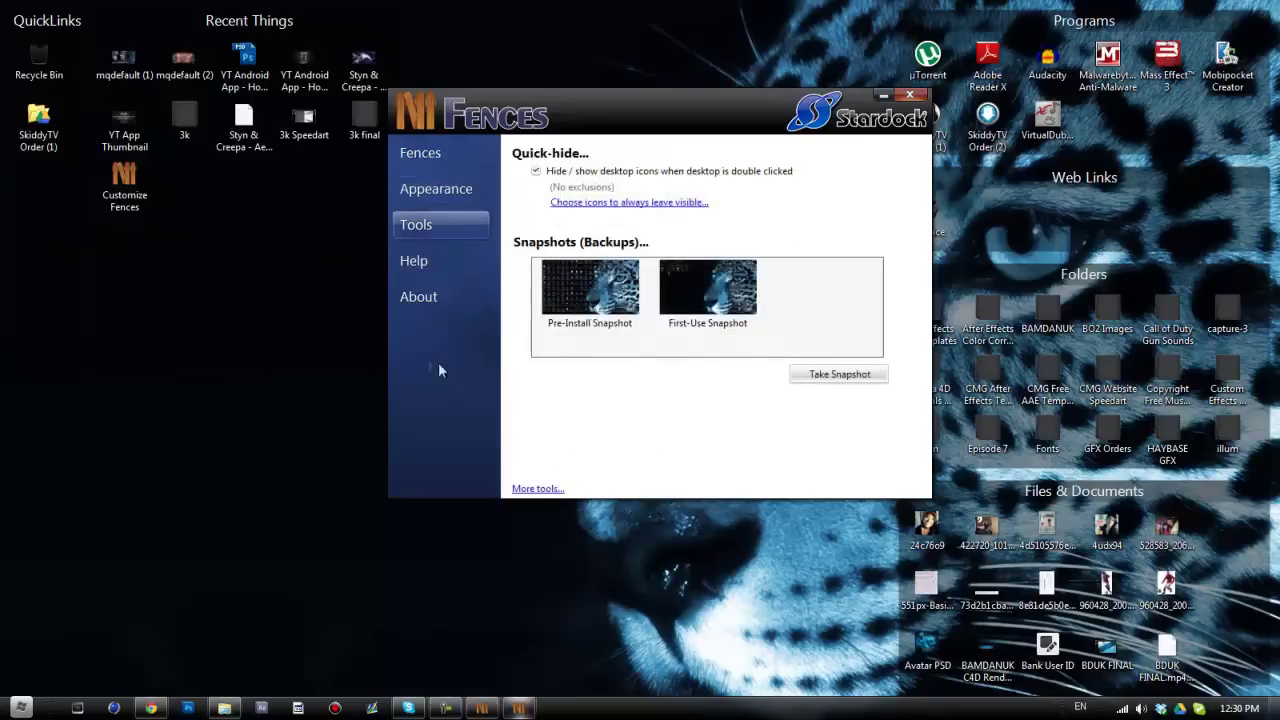
left_click(537, 172)
left_click(910, 97)
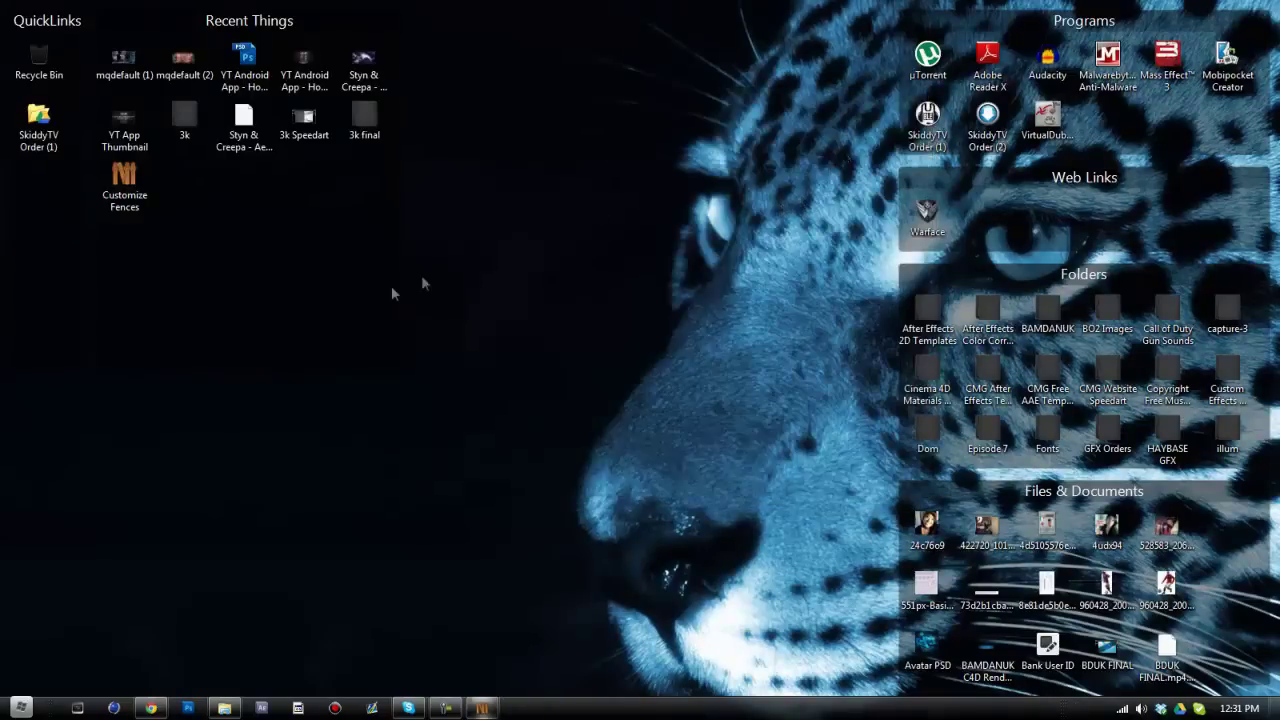
Hide and reveal the desktop icons with Quick-Hide, turning off its explanatory message for future use
double_click(454, 265)
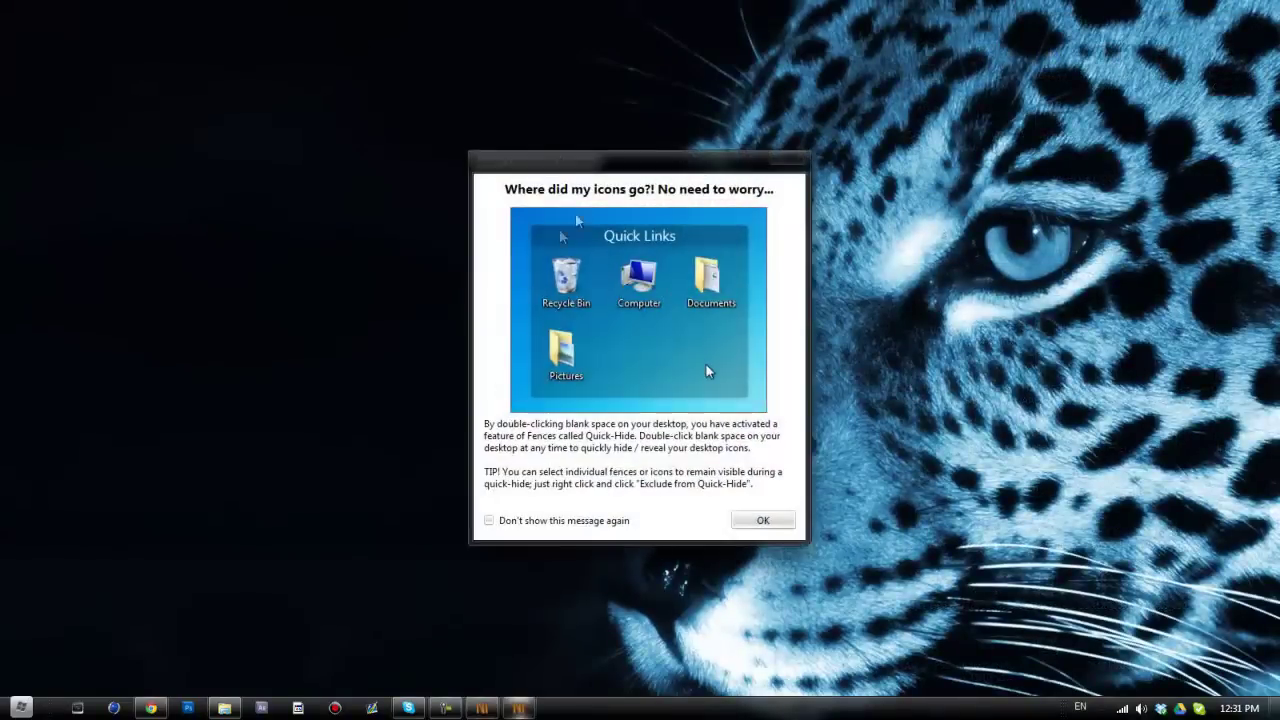
left_click_drag(566, 171, 531, 106)
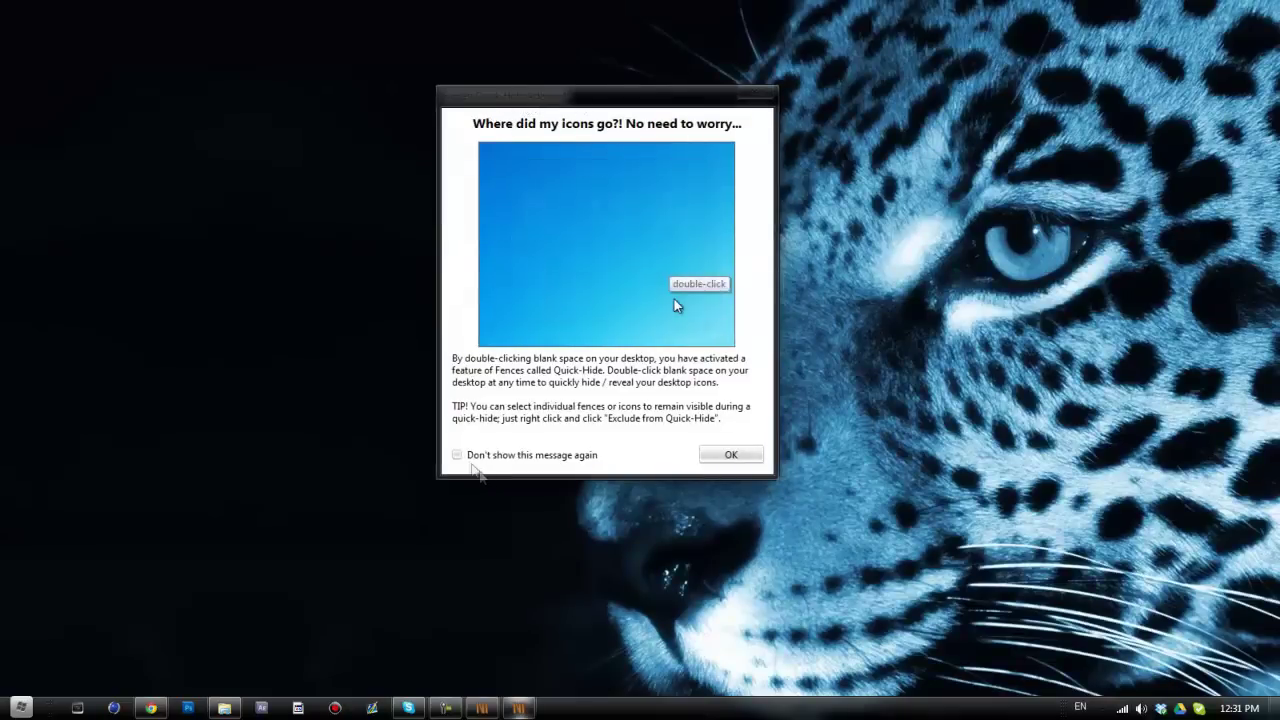
left_click(464, 460)
left_click(746, 458)
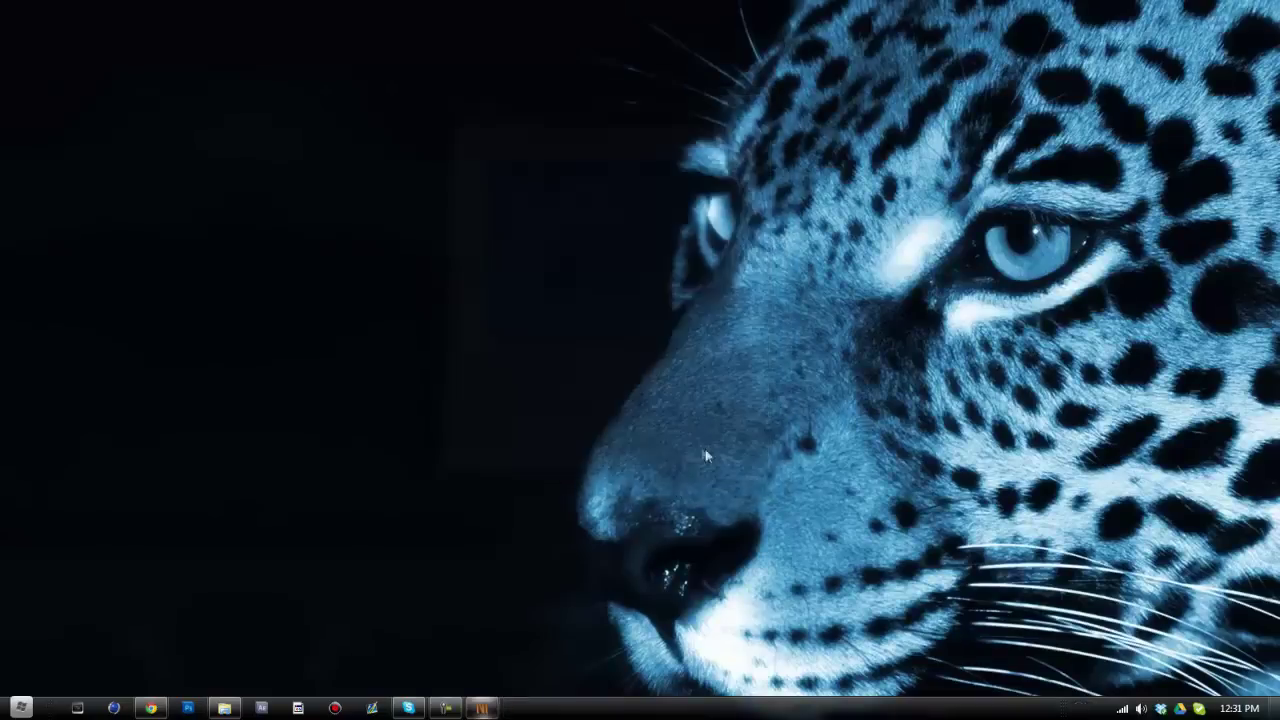
double_click(594, 287)
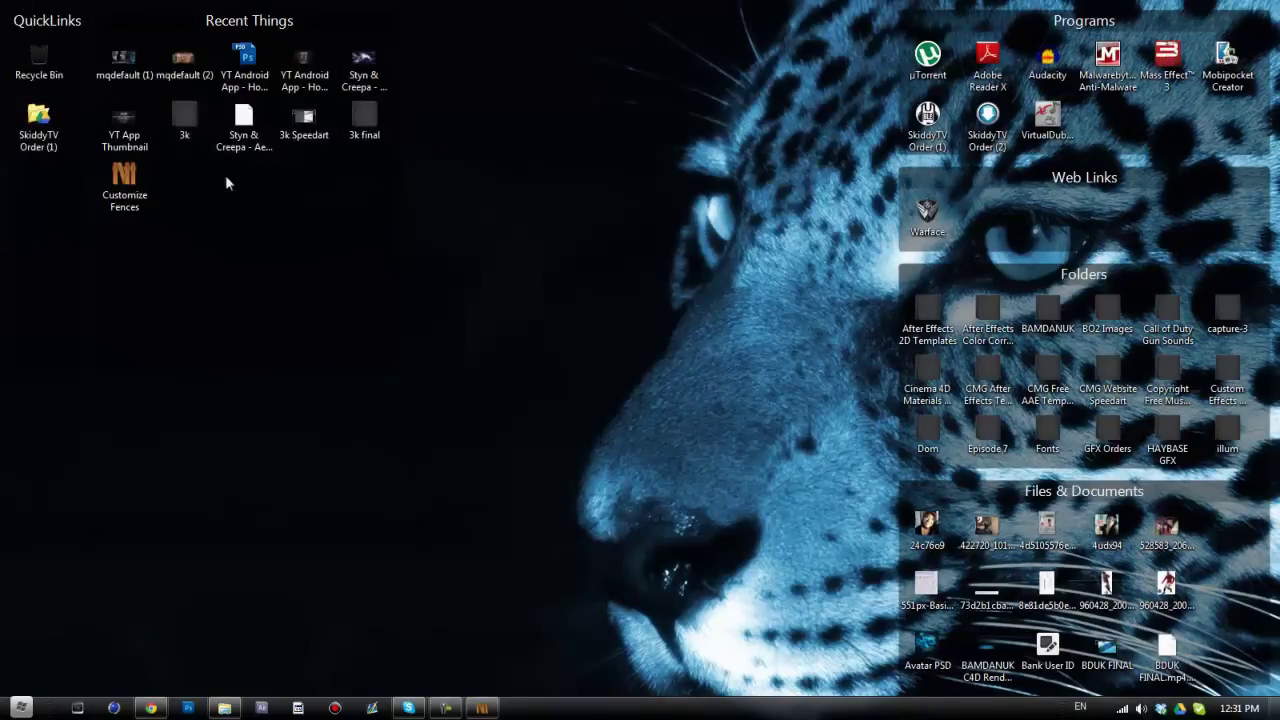
left_click_drag(225, 180, 396, 42)
left_click(689, 162)
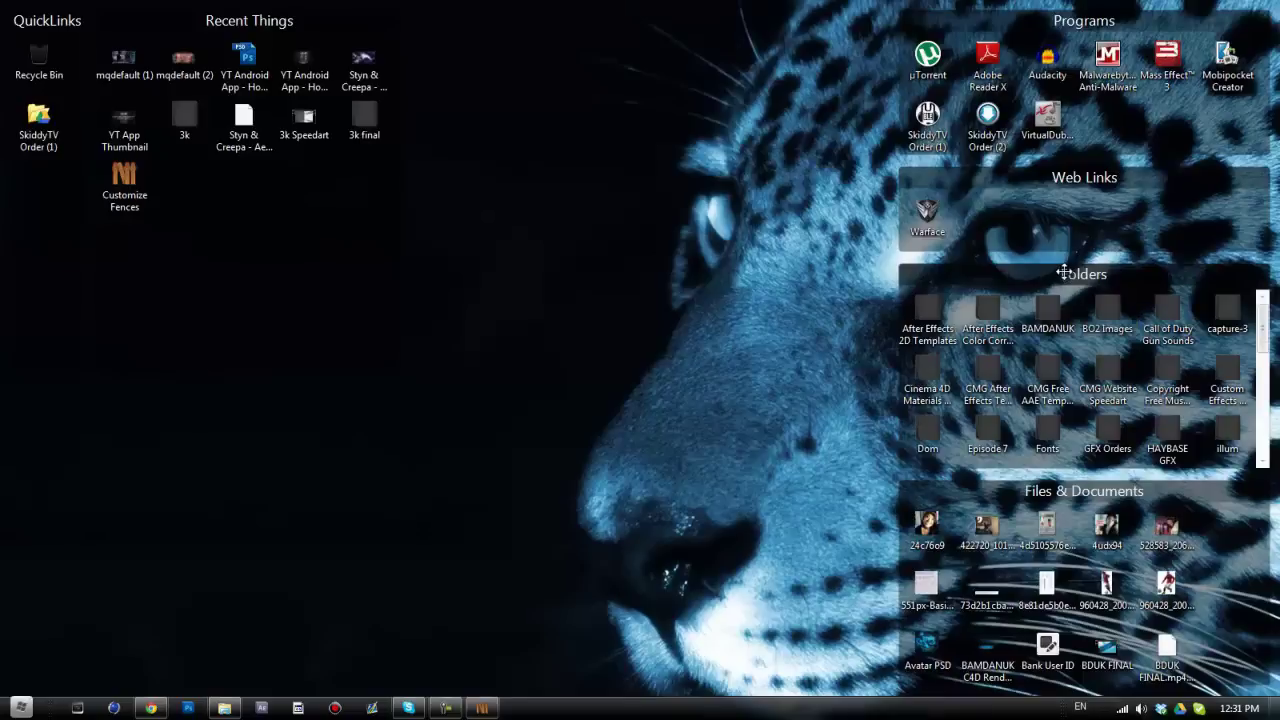
Shrink the Folders fence to a single row, browse its icons at that height, and enlarge it back to three rows
scroll(1078, 340, "down", 6)
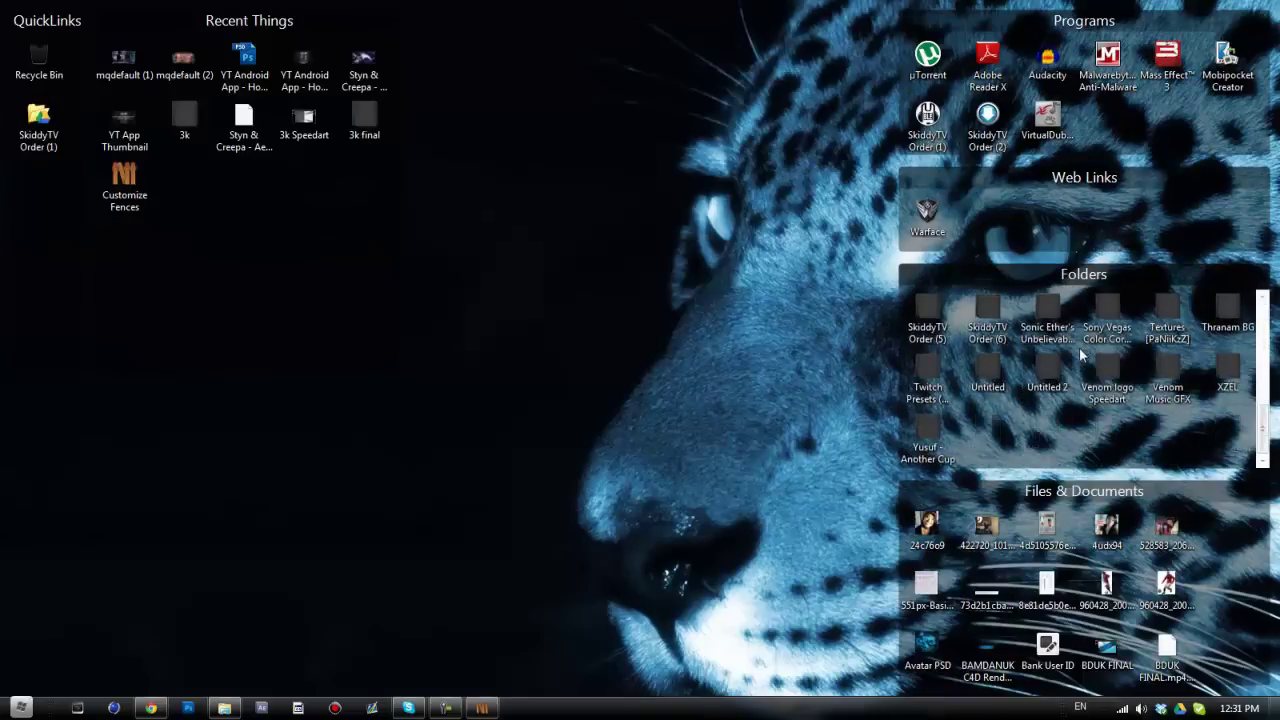
scroll(1084, 404, "up", 6)
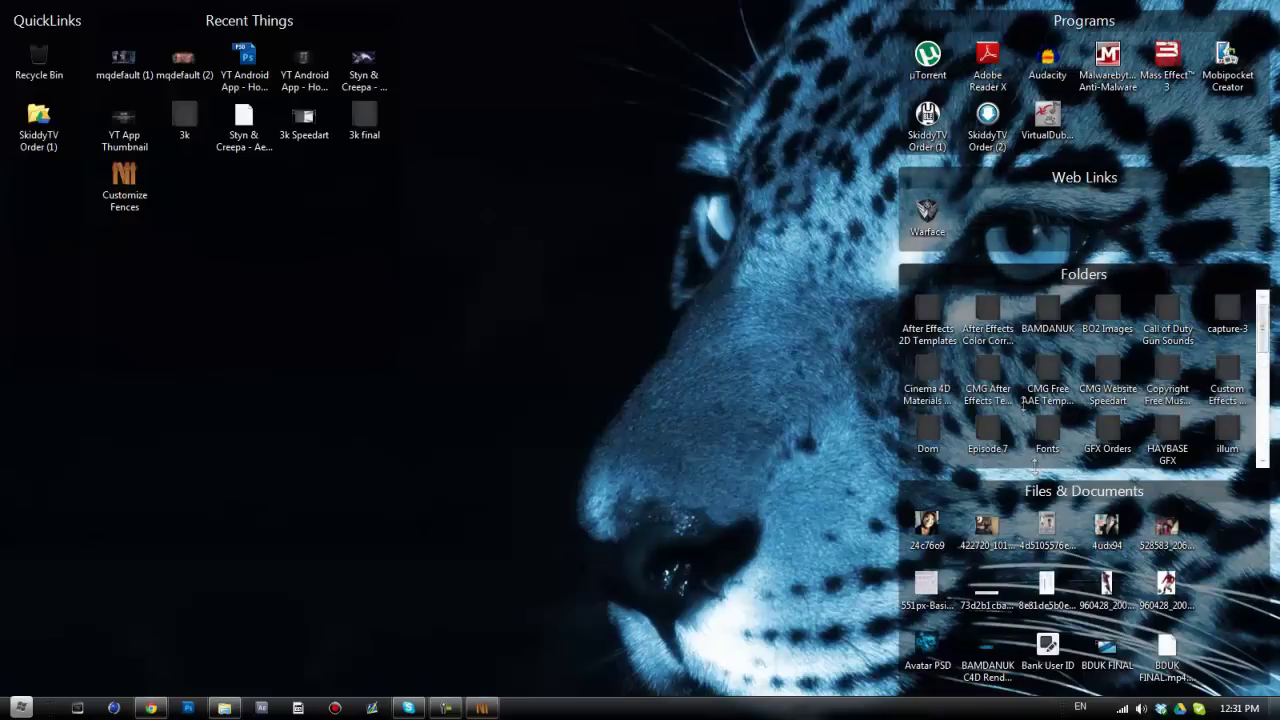
left_click_drag(1034, 465, 1034, 356)
scroll(1040, 320, "down", 1)
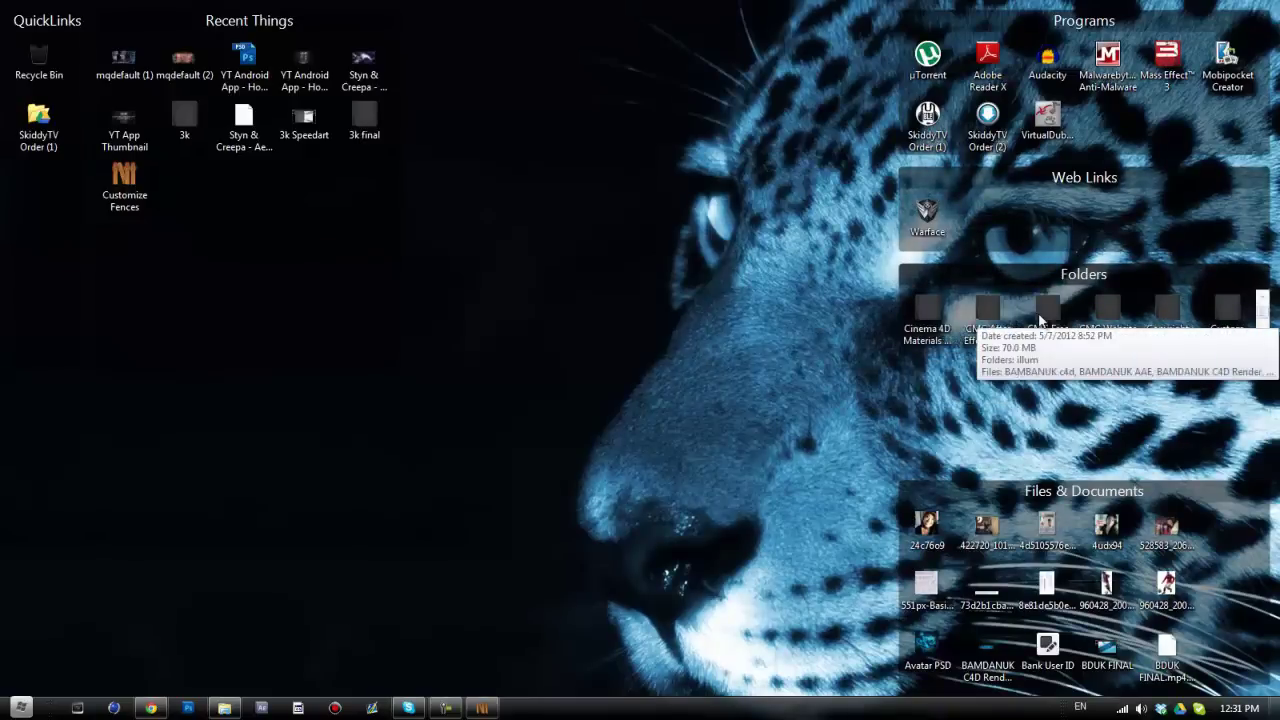
scroll(1040, 320, "down", 5)
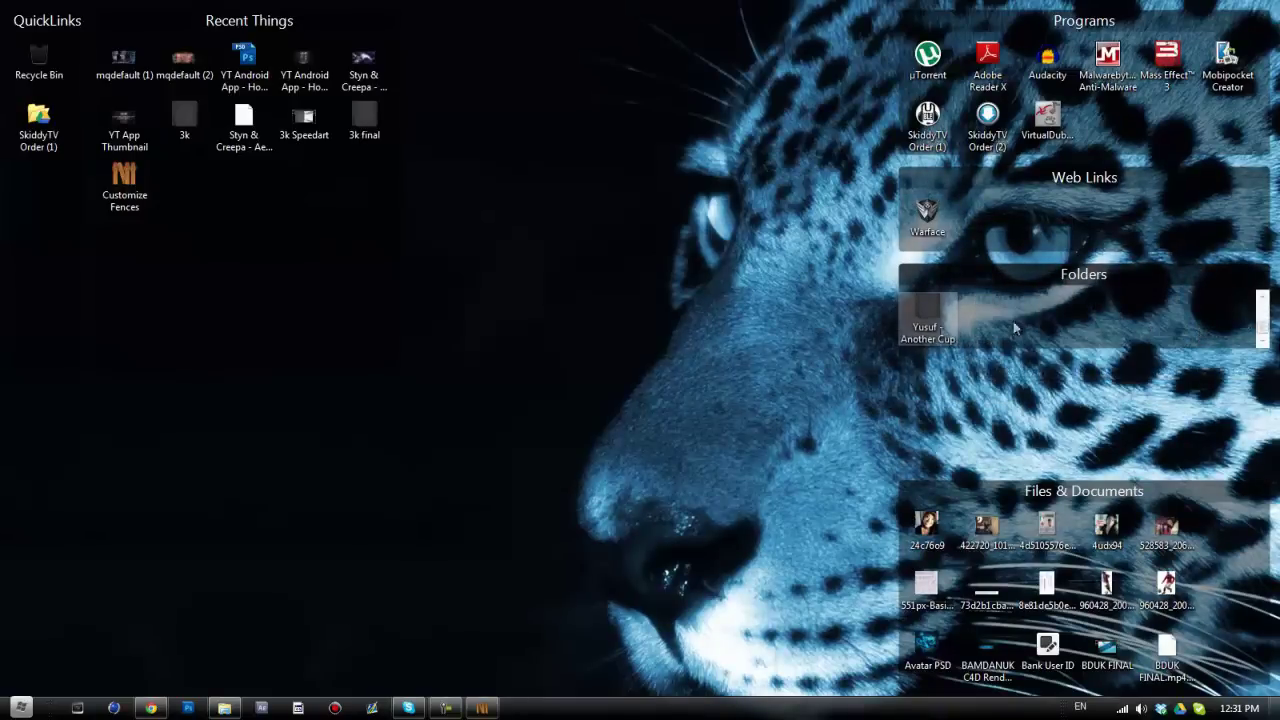
scroll(1014, 328, "up", 6)
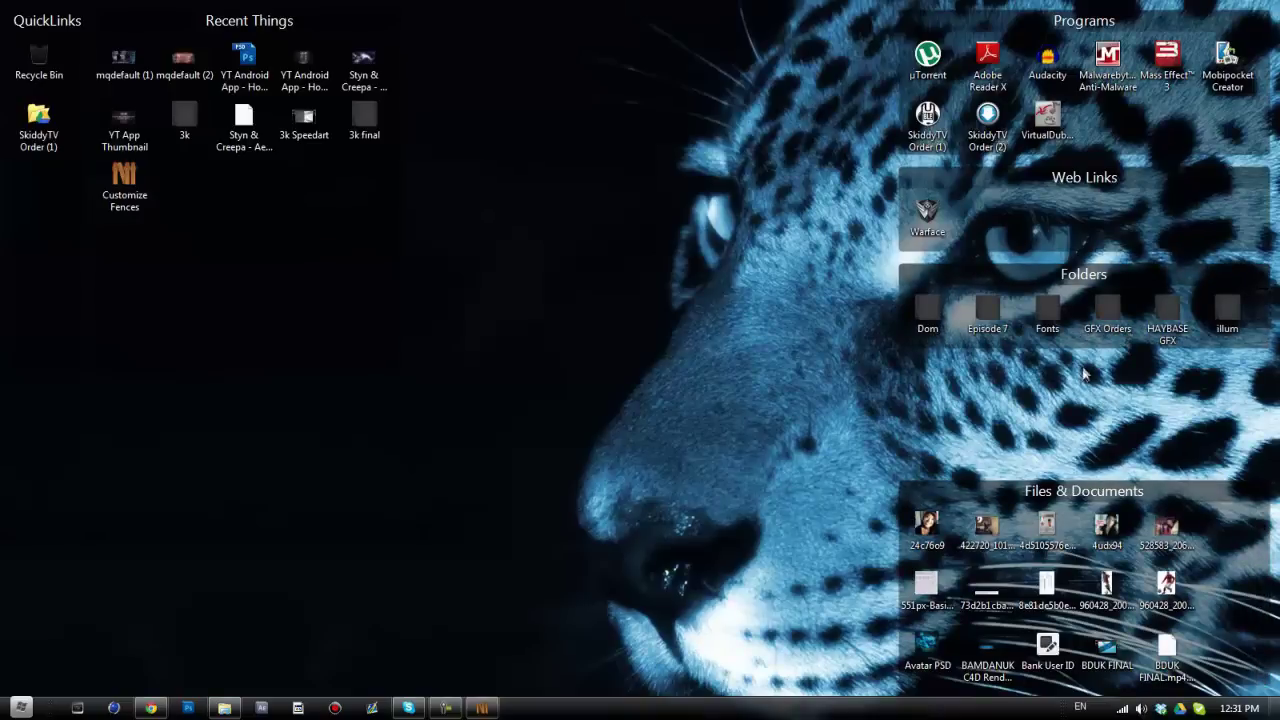
left_click_drag(1084, 349, 1090, 543)
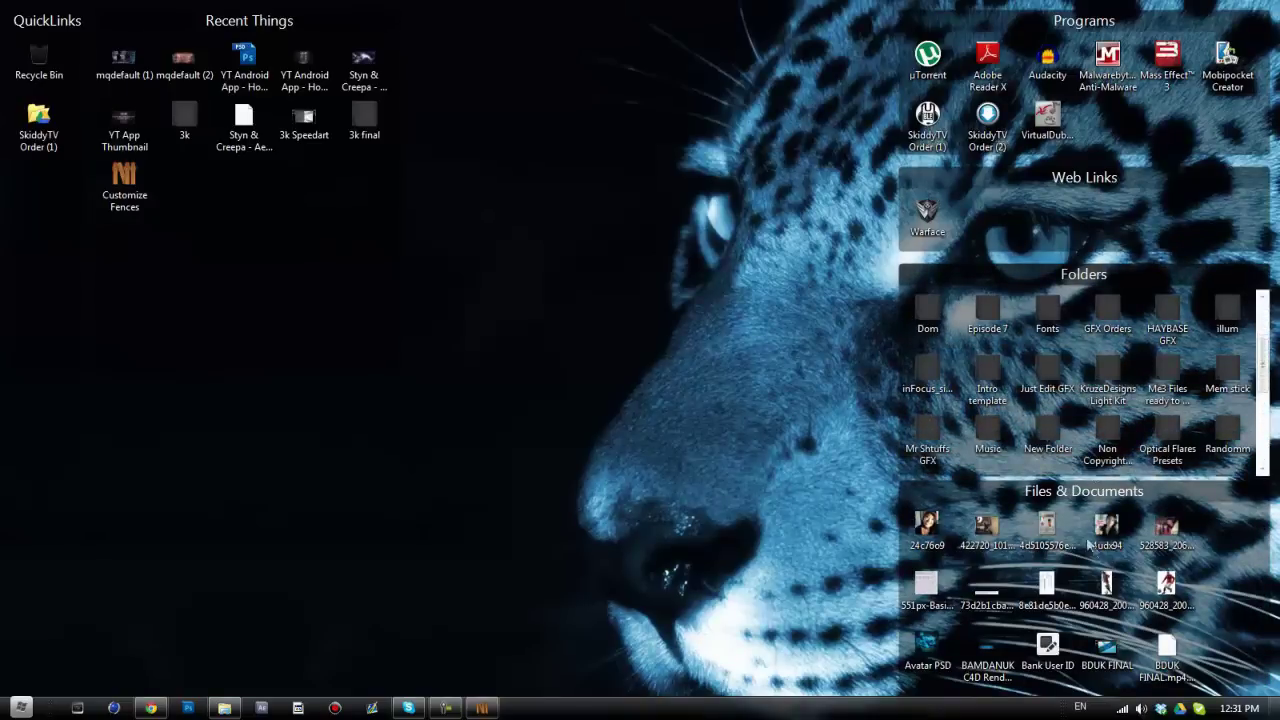
Browse through the icons in the Files & Documents fence
scroll(1090, 543, "down", 5)
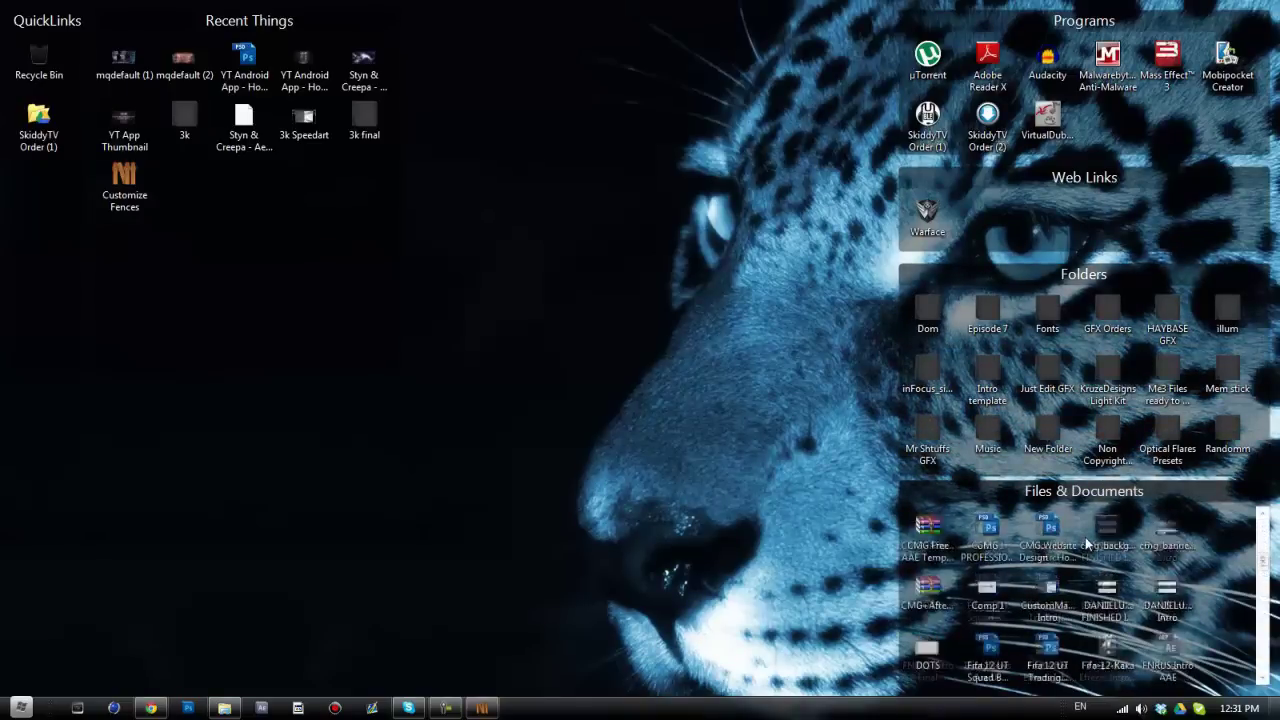
scroll(1088, 543, "up", 2)
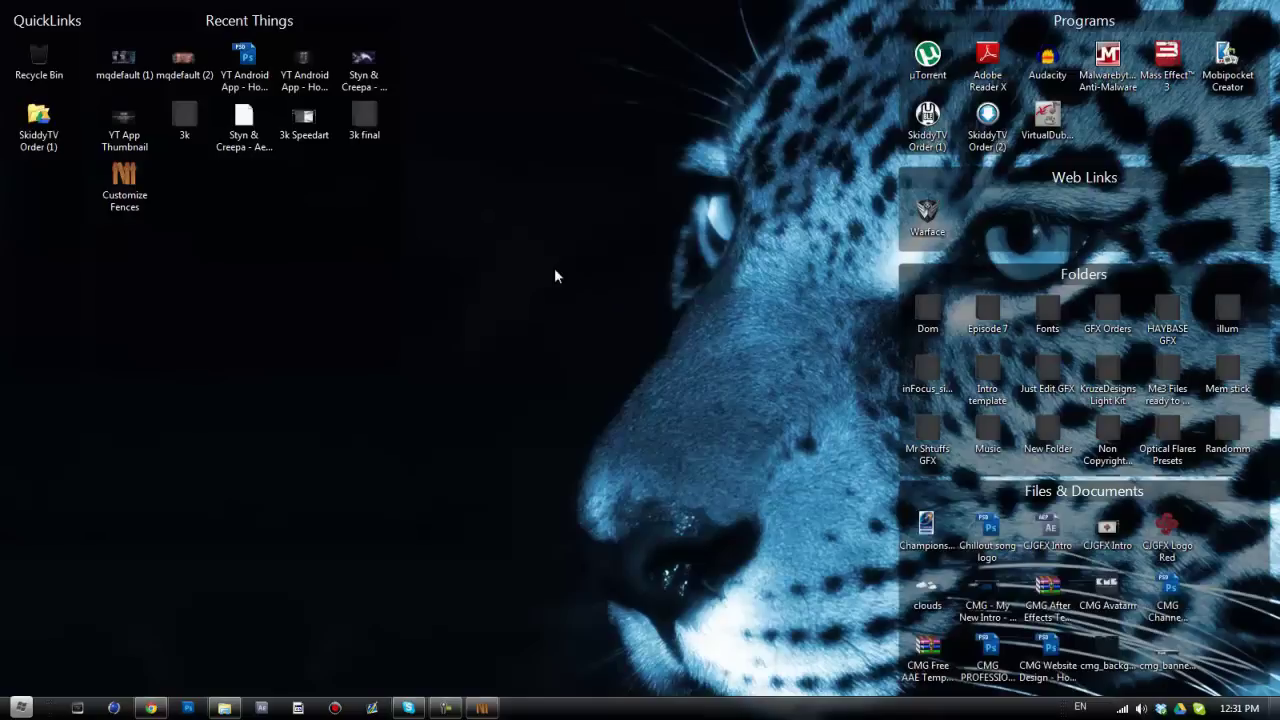